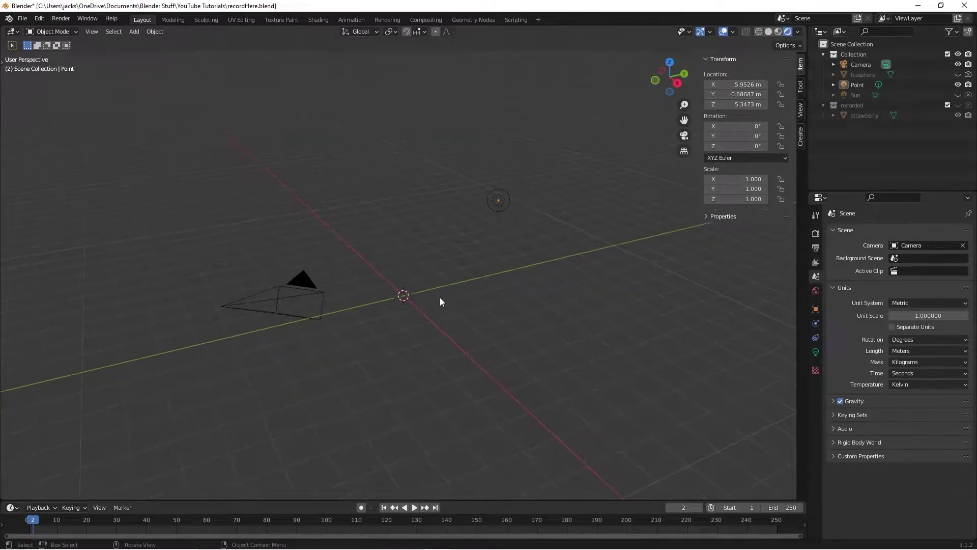
Step: Inspect the point light's settings and view the scene through the camera
click(532, 202)
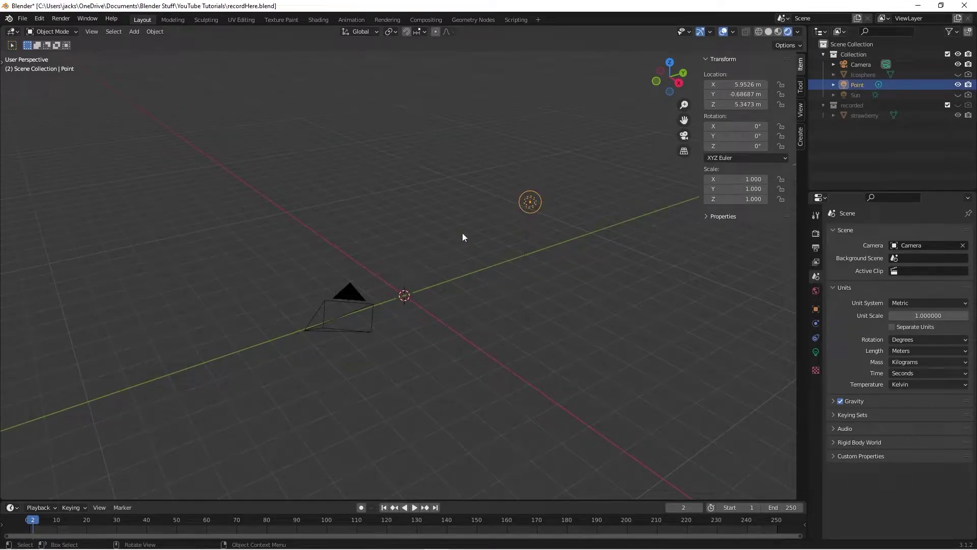
click(816, 352)
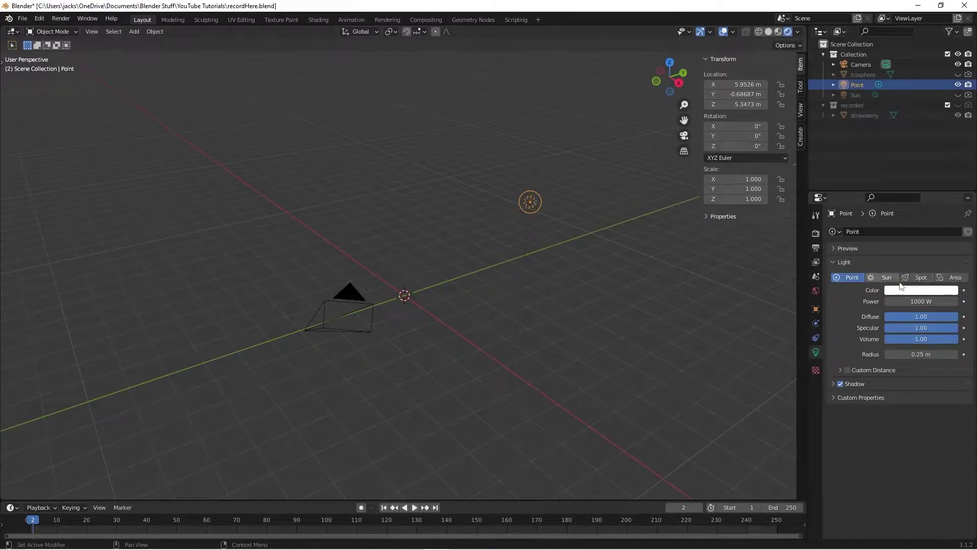
click(352, 302)
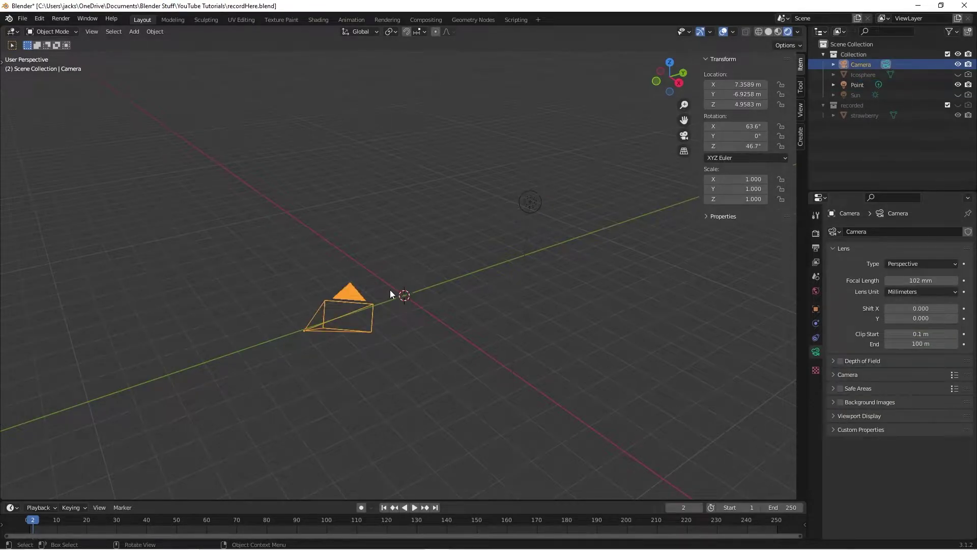
key(KP_0)
middle_drag(482, 289, 432, 273)
Step: Add an ico sphere at the origin with 5 subdivisions and shade it smooth
key(shift+a)
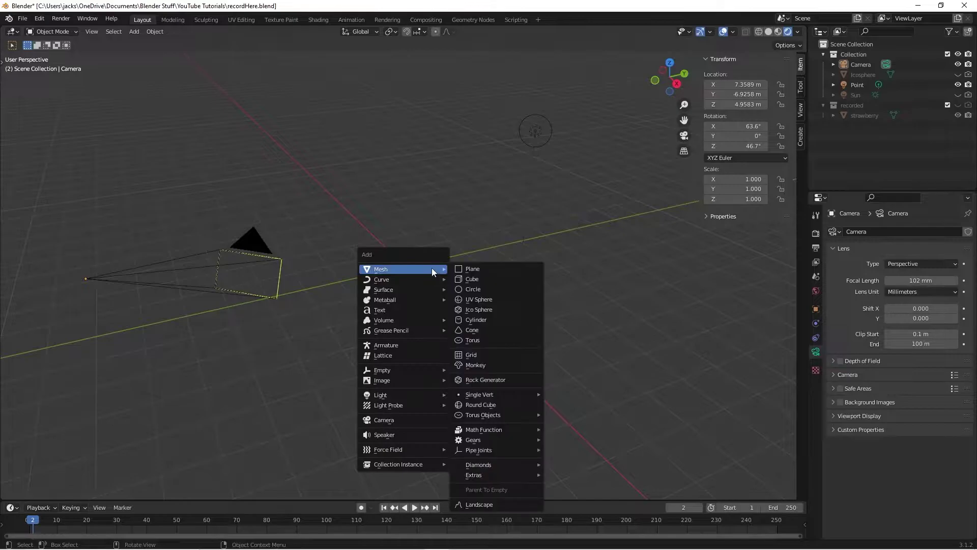
click(498, 305)
click(91, 391)
text(5)
key(Return)
right_click(373, 252)
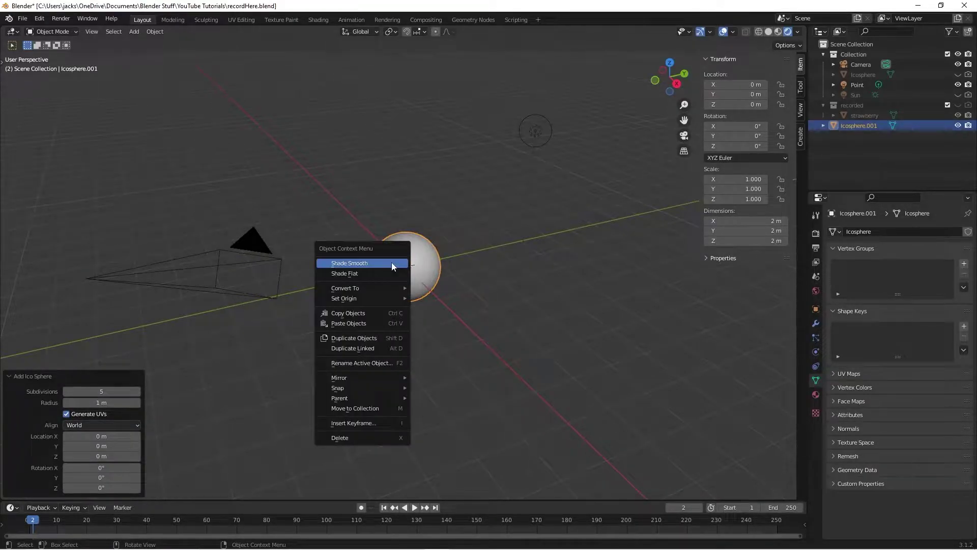
click(392, 261)
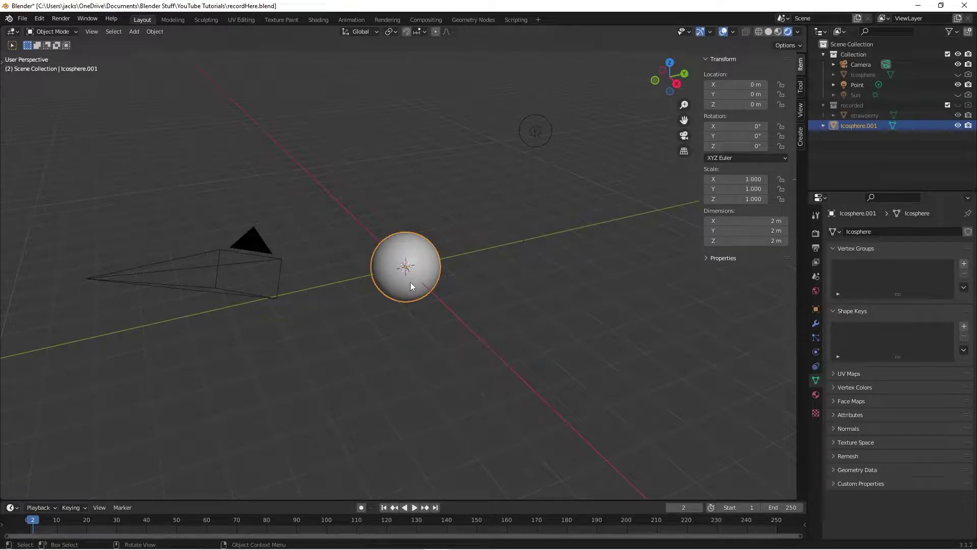
click(319, 21)
Step: Zoom the Shading workspace viewport onto the sphere and show the Render Properties
mouse_move(93, 197)
middle_down()
mouse_move(142, 265)
mouse_move(127, 202)
middle_up()
scroll(137, 266, up, 2)
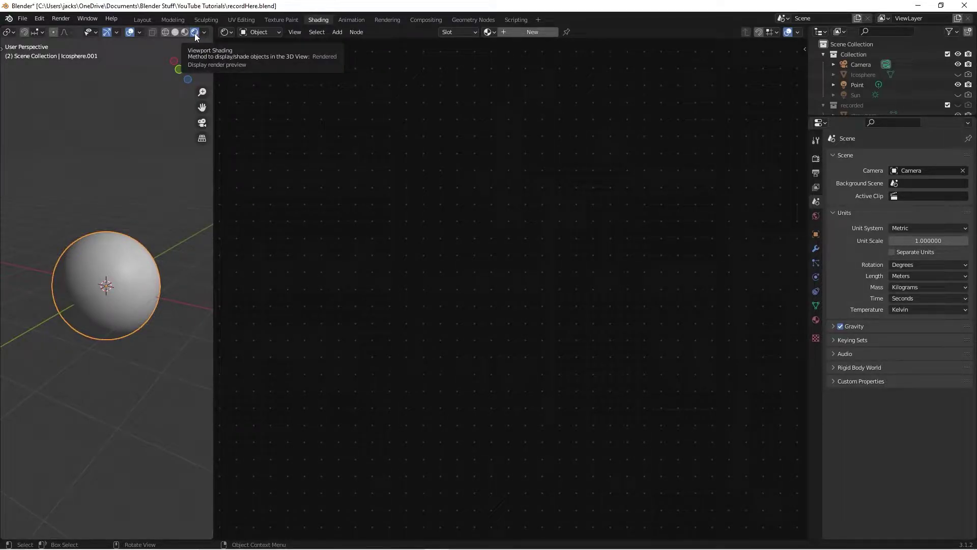
scroll(133, 273, up, 2)
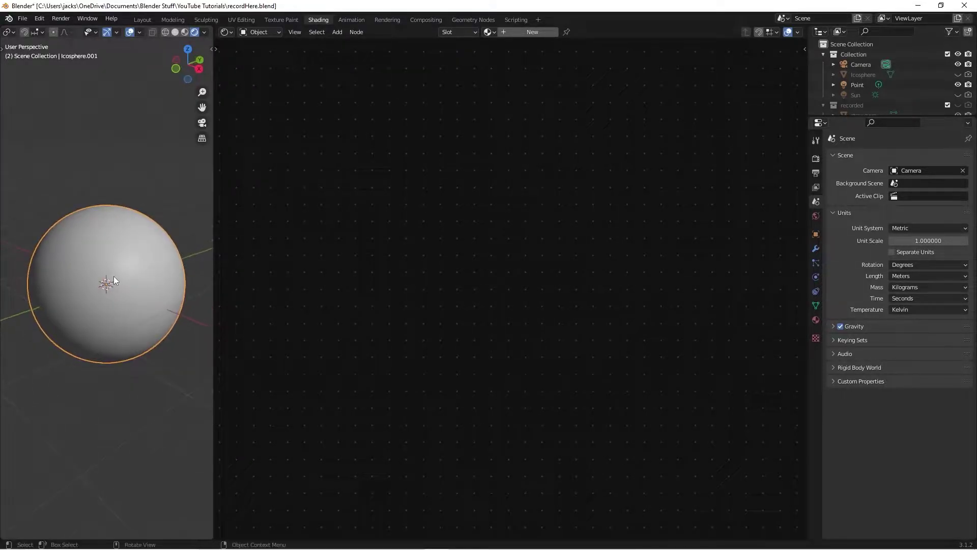
scroll(123, 270, up, 1)
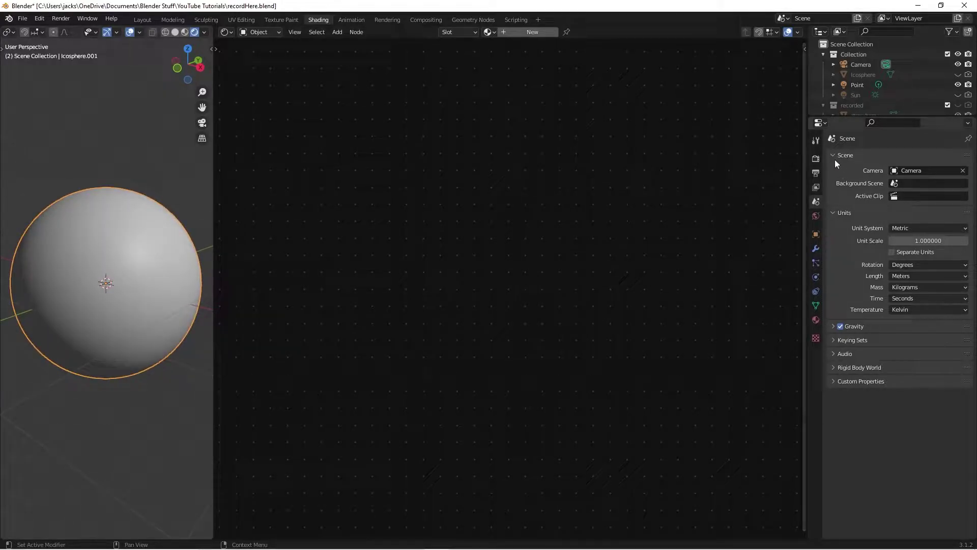
click(816, 159)
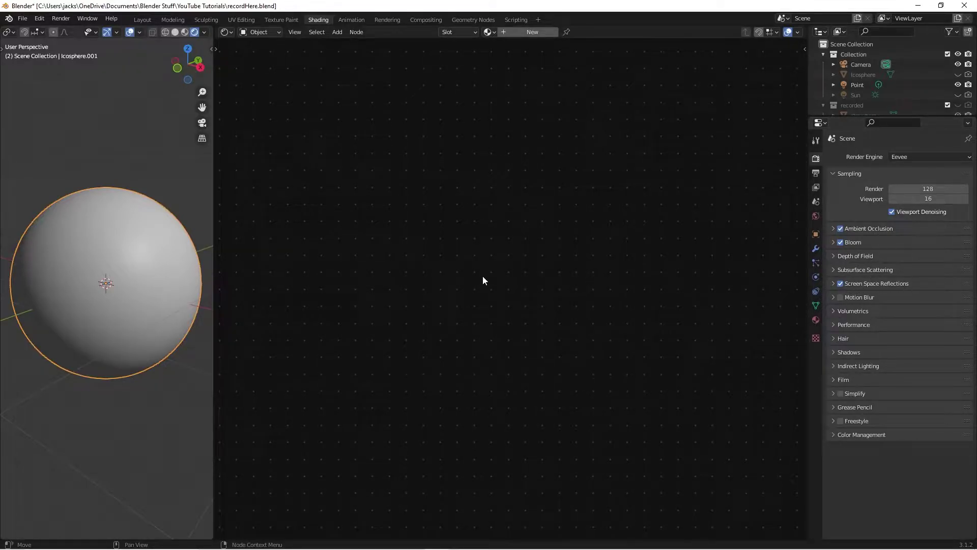
click(489, 32)
Step: Assign a material to the sphere and rename it orangePeel
click(511, 48)
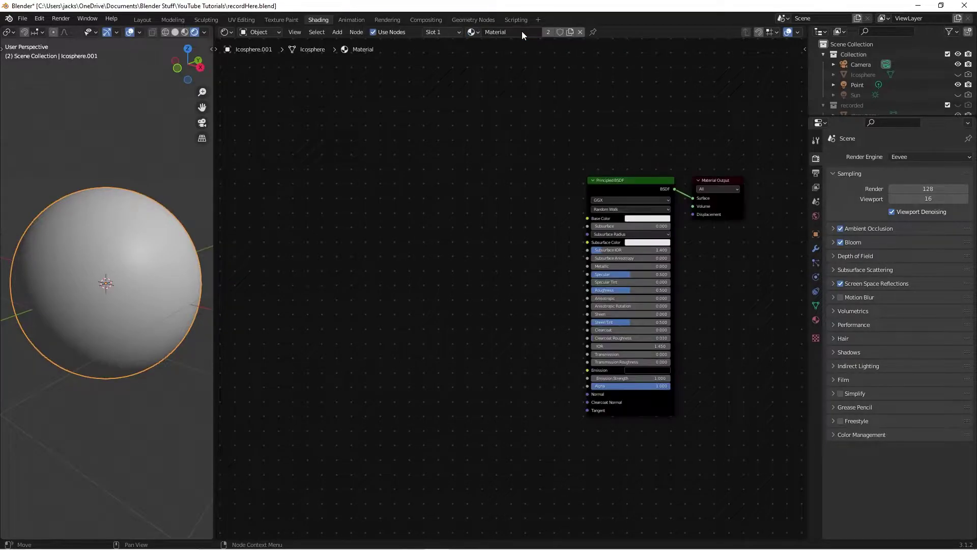
text(ora)
key(Return)
Step: Save the file as recordHere.blend, then open and close the Preferences window
key(ctrl+s)
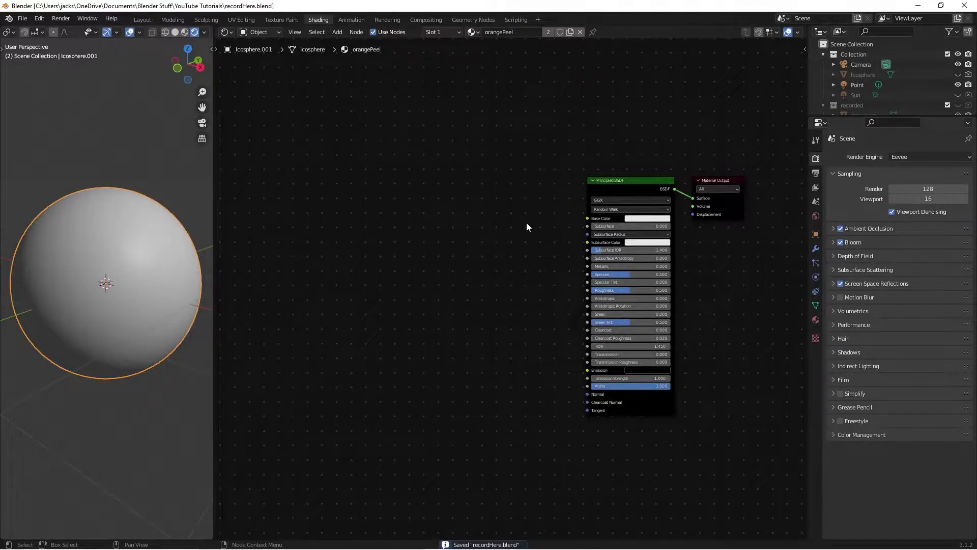
scroll(560, 219, down, 1)
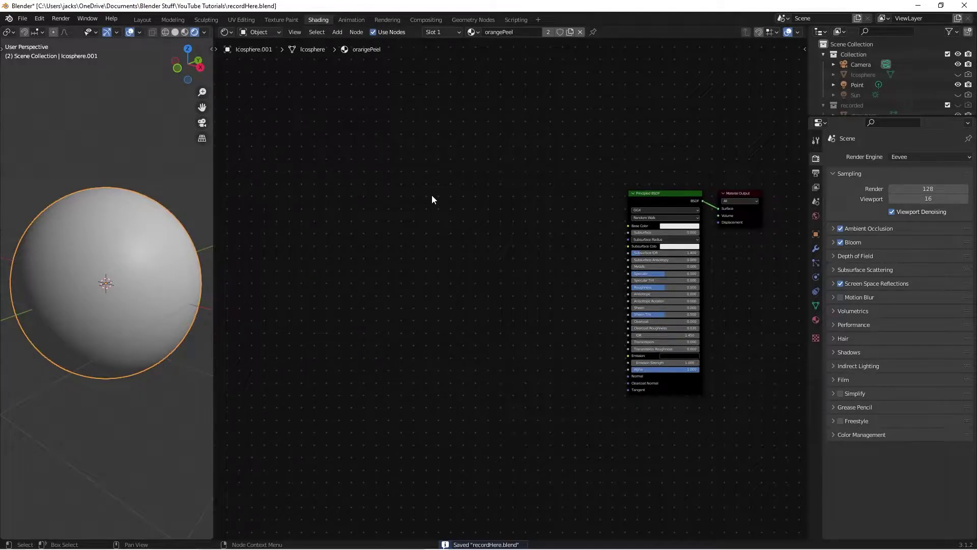
click(39, 18)
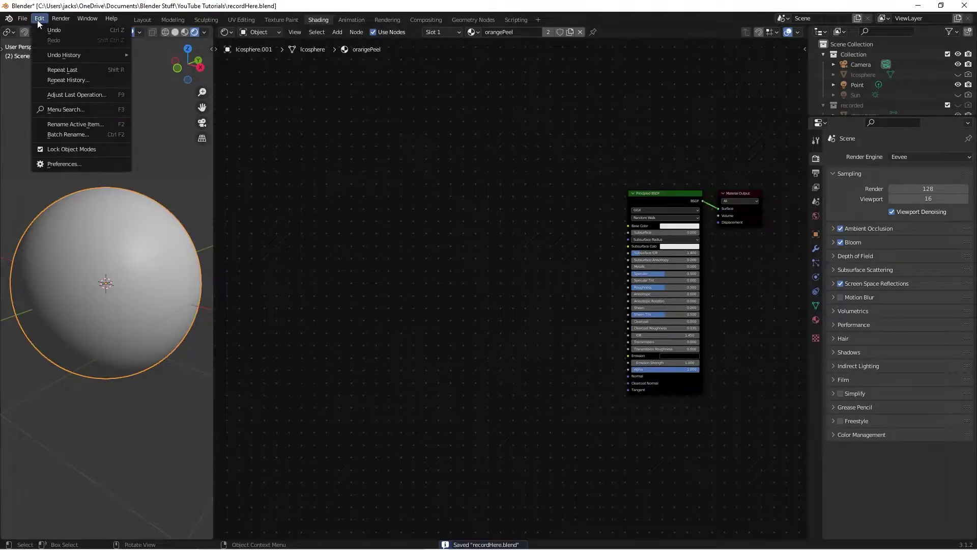
click(78, 160)
click(324, 19)
Step: Add a Noise Texture node with Texture Coordinate and Mapping nodes attached via Ctrl+T
key(shift+a)
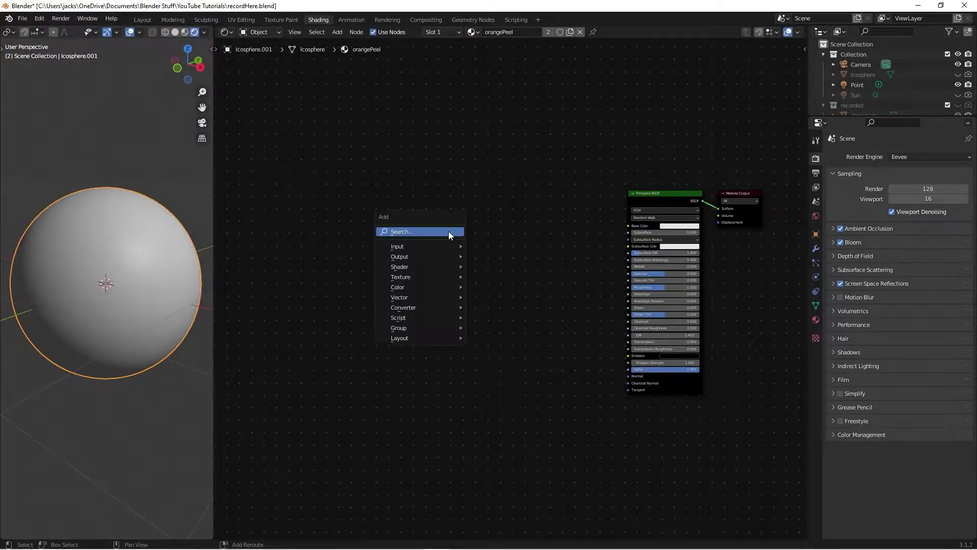
click(448, 231)
text(noise)
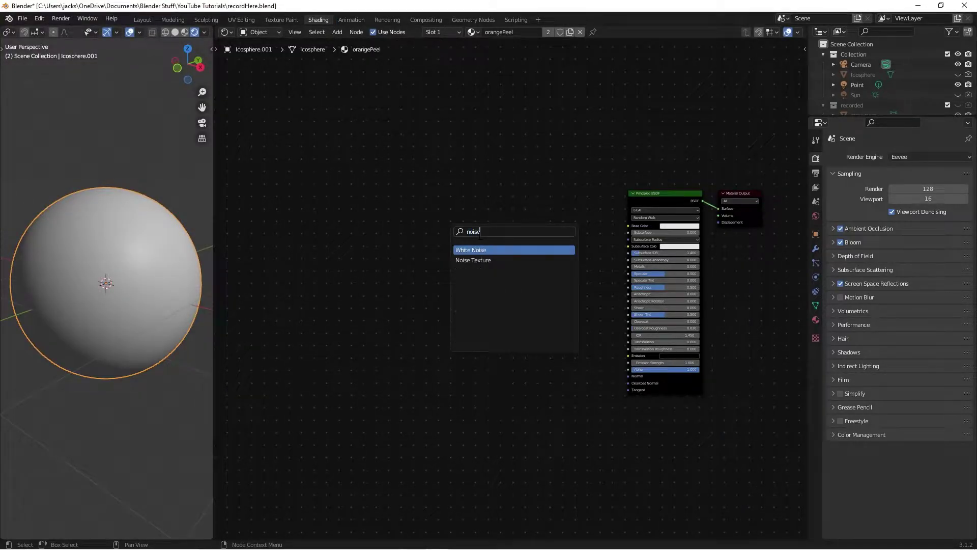
click(478, 260)
click(391, 184)
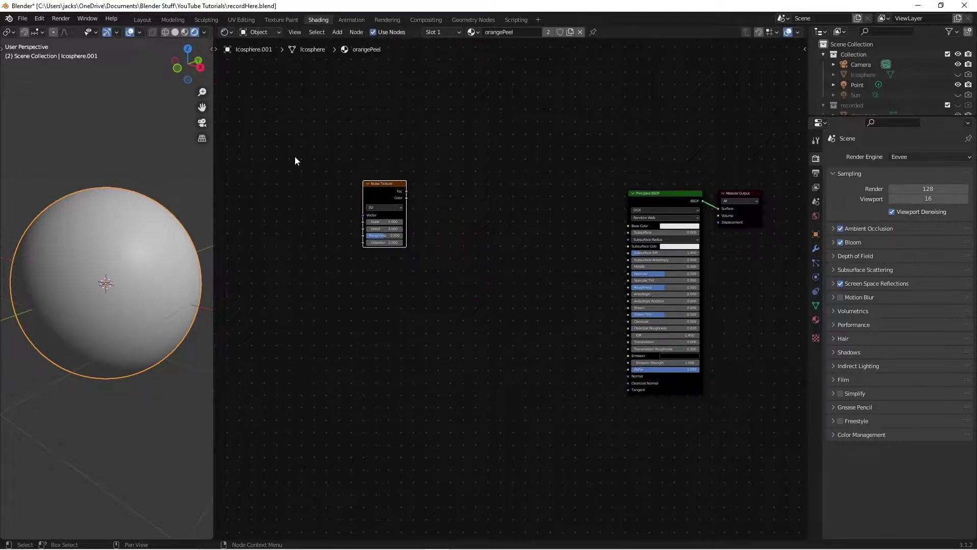
key(ctrl+t)
key(g)
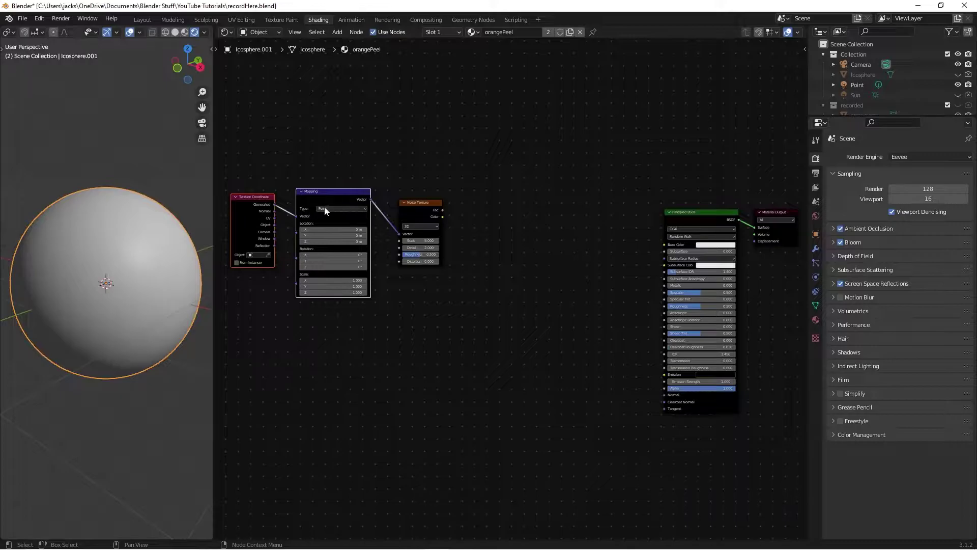
drag(319, 200, 319, 200)
drag(421, 211, 408, 197)
click(439, 206)
click(405, 197)
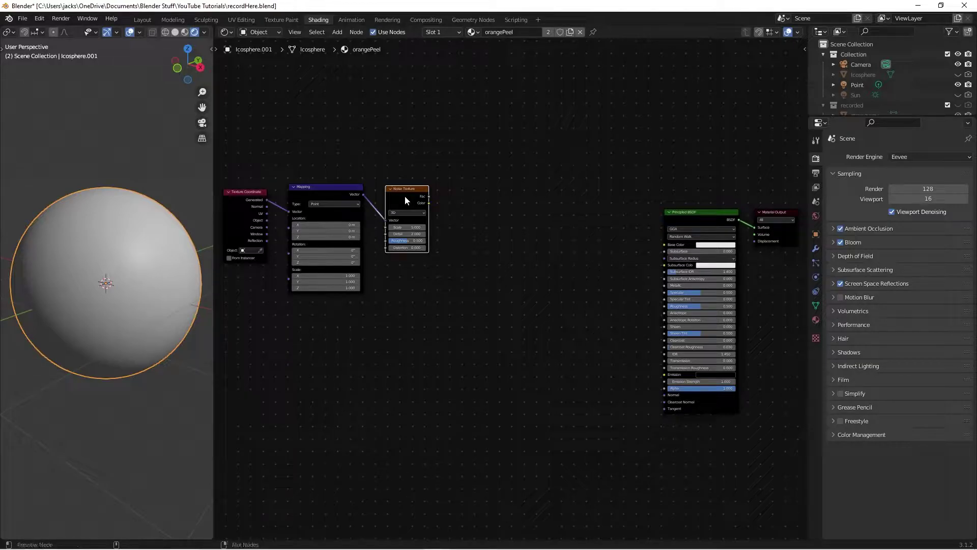
Step: Duplicate the Noise Texture twice below it and move the mapping nodes lower left
key(shift+d)
click(407, 270)
key(shift+d)
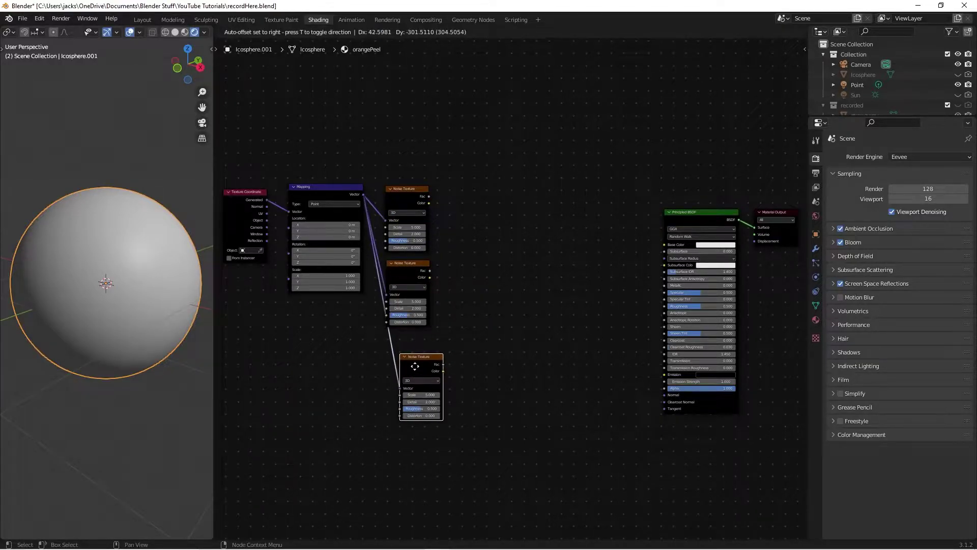
click(401, 343)
drag(235, 167, 360, 298)
key(g)
click(331, 289)
scroll(517, 286, up, 2)
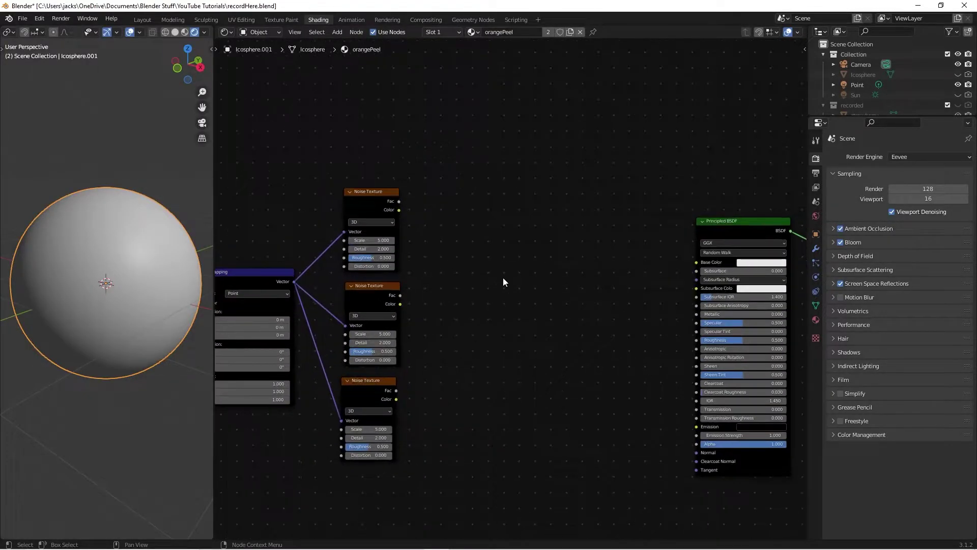
Step: Add a ColorRamp node beside each of the three Noise Textures
key(shift+a)
click(481, 263)
text(ramp)
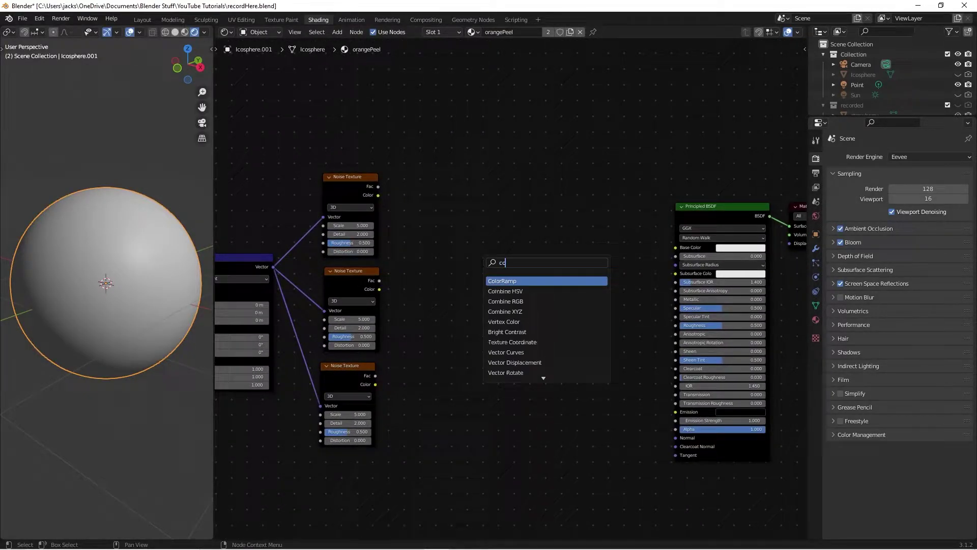
key(Return)
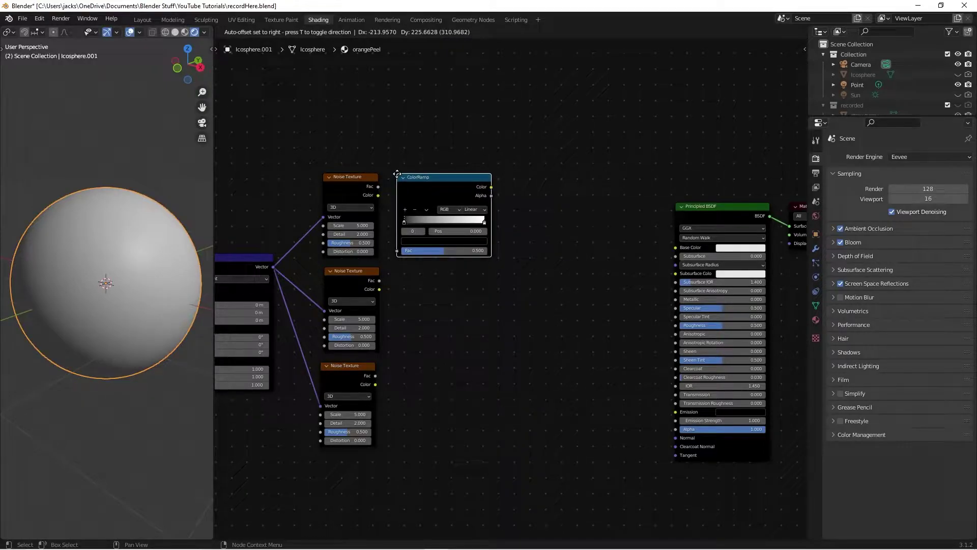
click(392, 169)
key(shift+d)
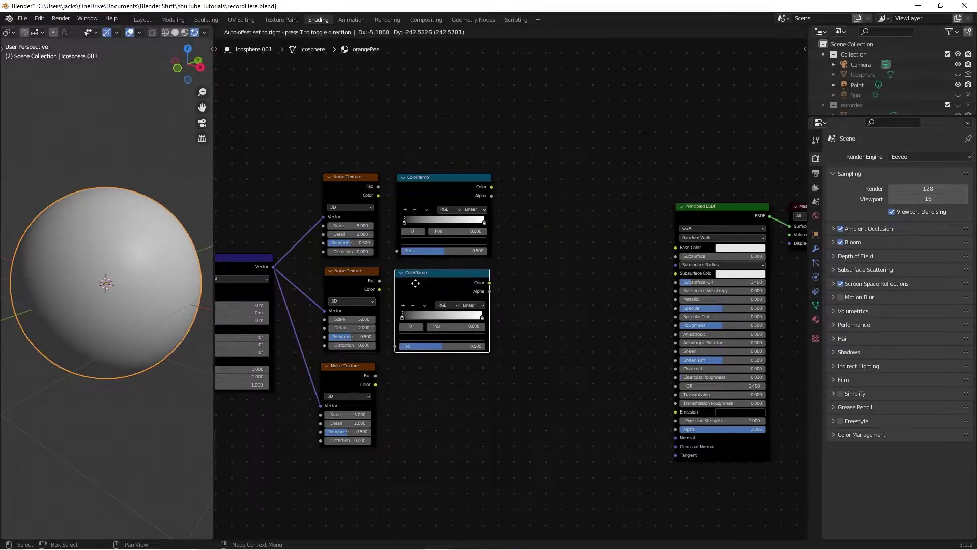
click(416, 279)
key(shift+r)
click(533, 330)
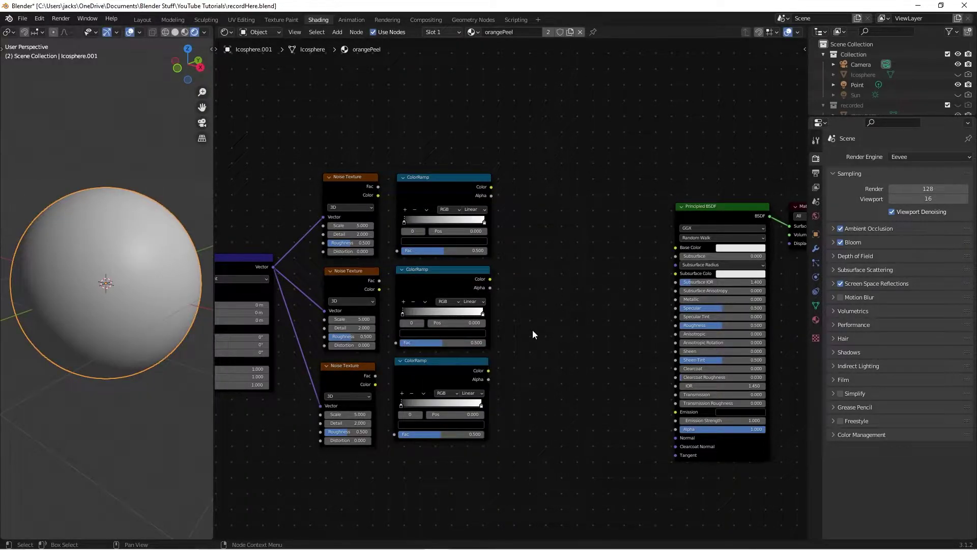
scroll(527, 284, up, 2)
Step: Wire the top, middle and bottom noise Fac outputs into their ColorRamps
drag(371, 158, 390, 235)
drag(371, 268, 391, 340)
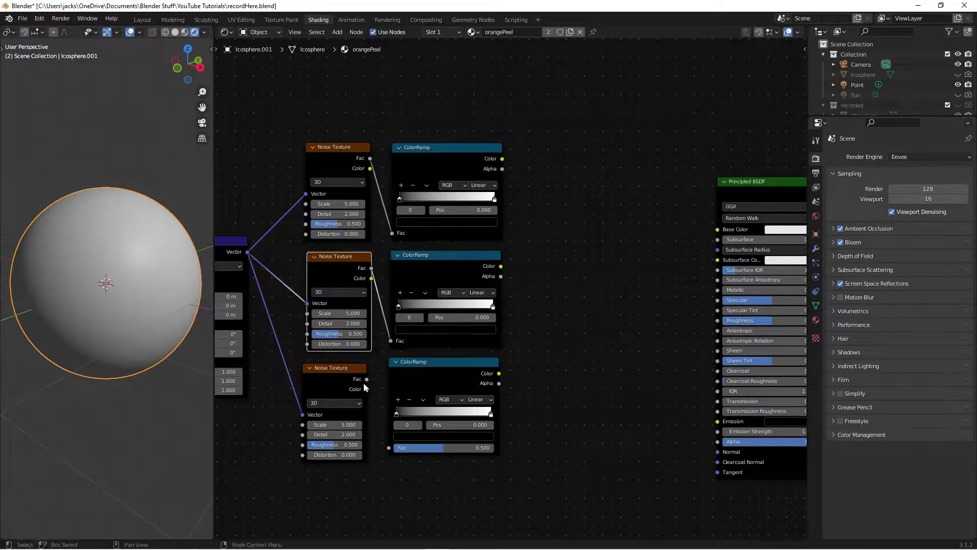
drag(366, 379, 389, 447)
scroll(559, 294, down, 2)
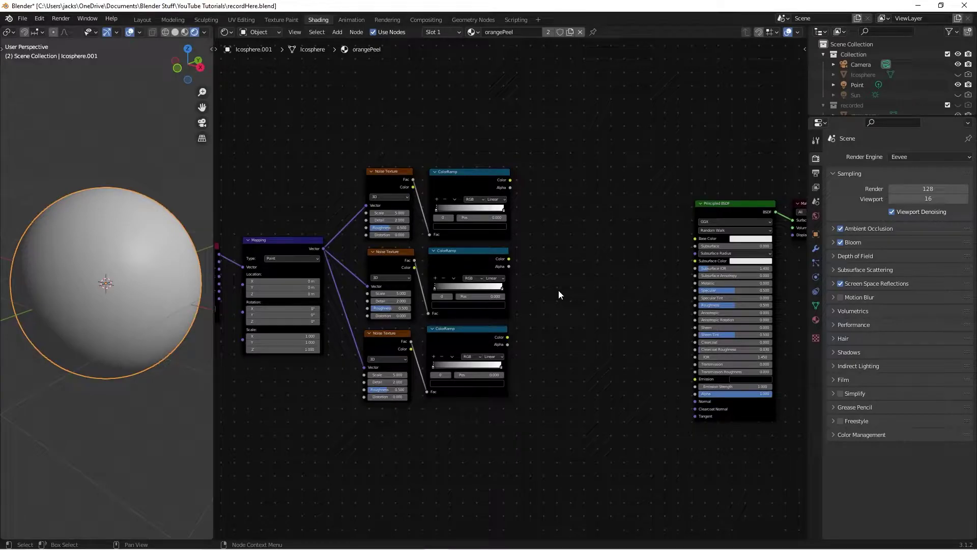
scroll(438, 238, up, 2)
middle_drag(353, 237, 466, 286)
Step: Set the top Noise Texture to Scale 60, Roughness 0 and Distortion 0.1
scroll(394, 307, up, 5)
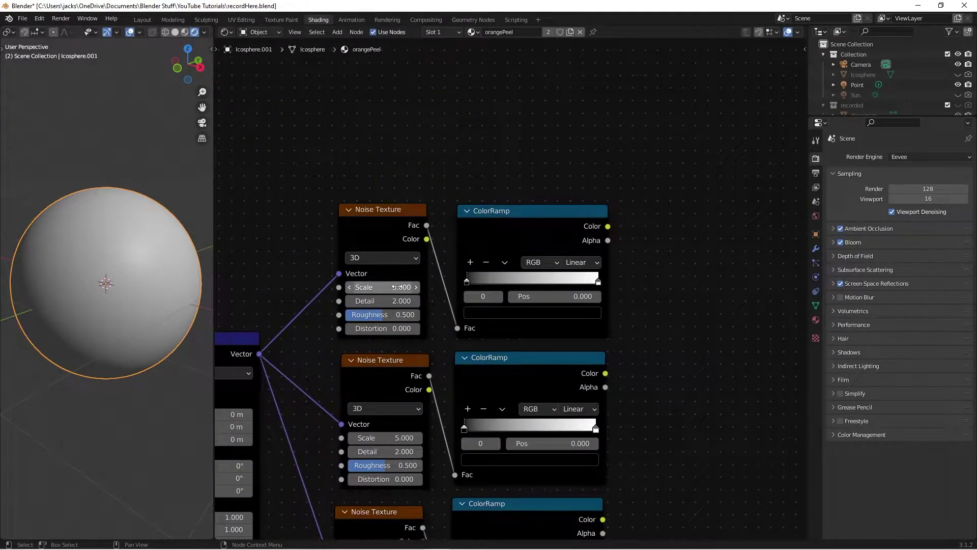
click(397, 287)
text(60)
key(Tab)
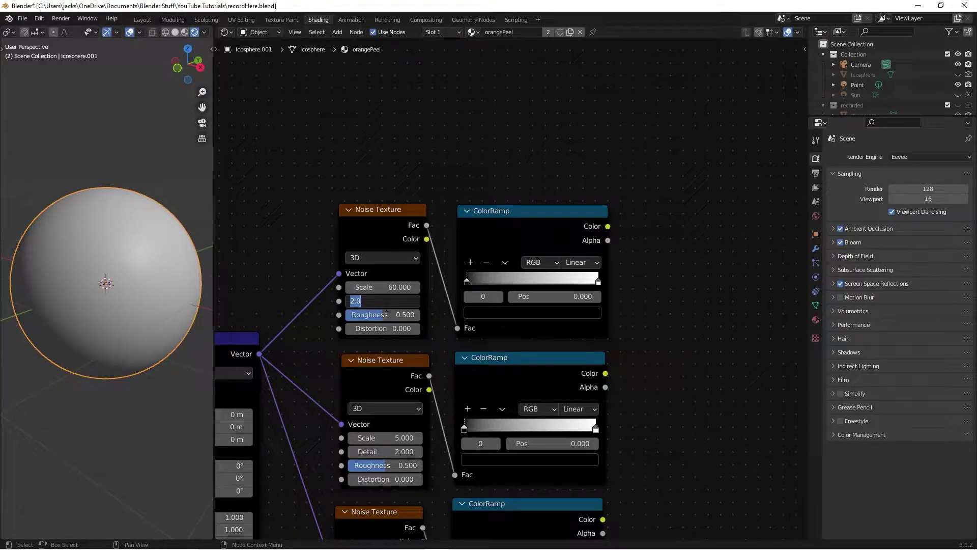
key(Return)
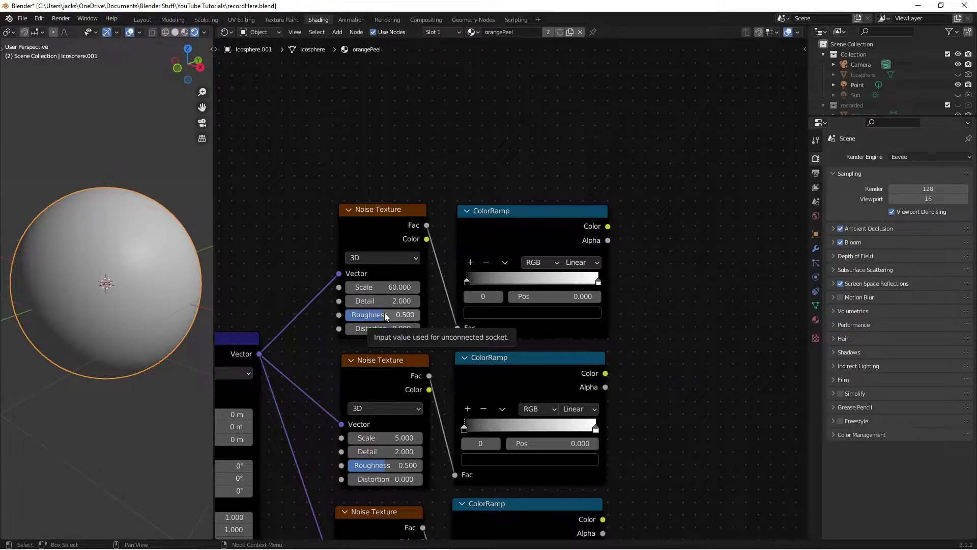
click(385, 317)
text(0)
key(Return)
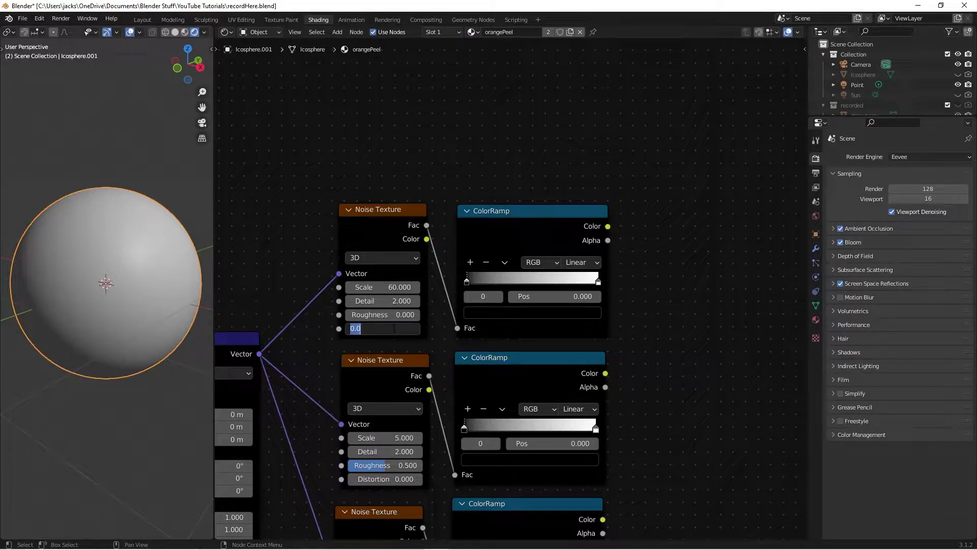
drag(388, 328, 393, 328)
Step: Preview the top ColorRamp on the sphere and set its stops to 0.2 and 0.8
ctrl+shift+click(561, 253)
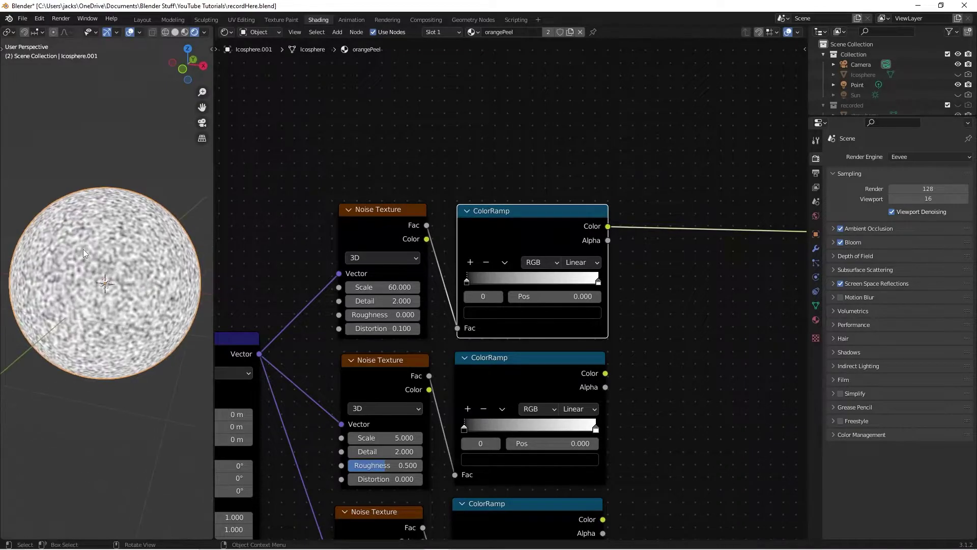
scroll(87, 252, up, 4)
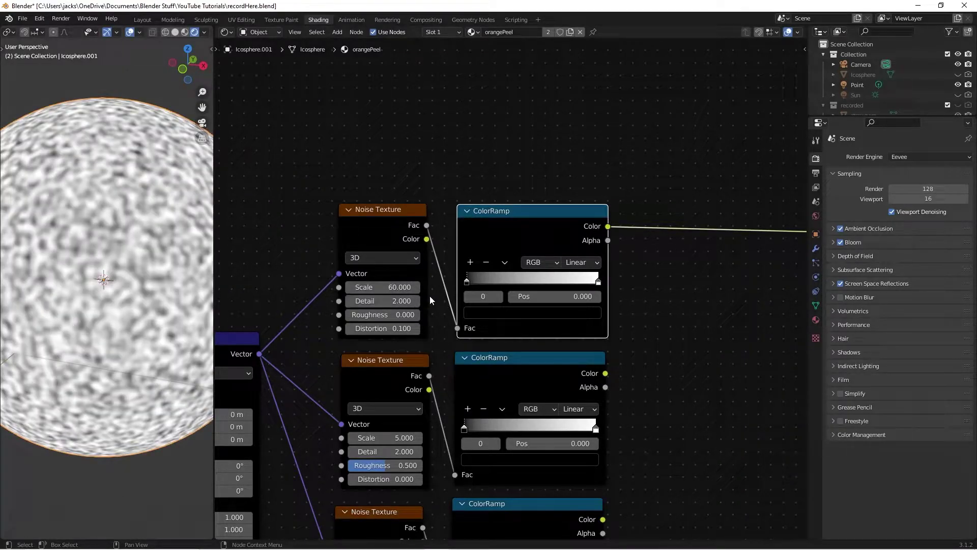
scroll(674, 282, up, 1)
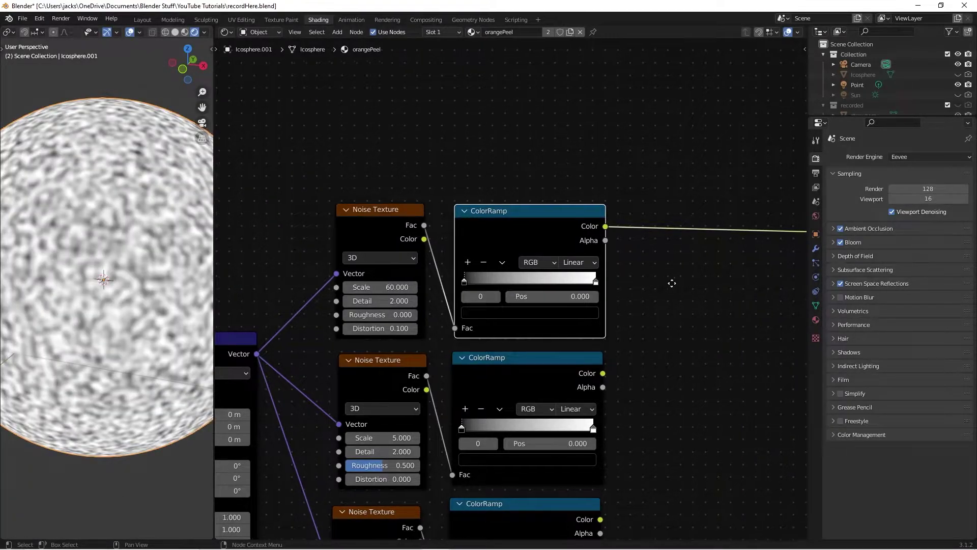
click(515, 297)
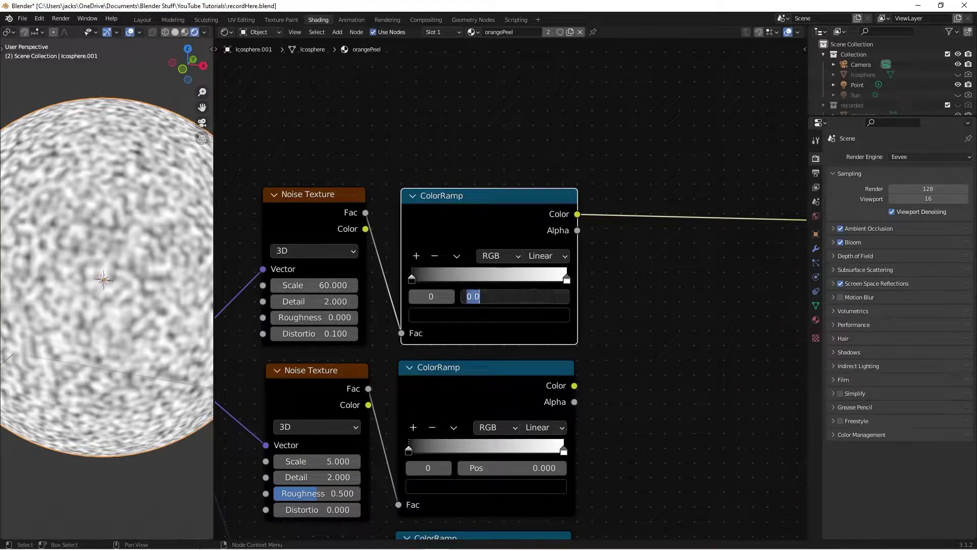
text(0.2)
key(Return)
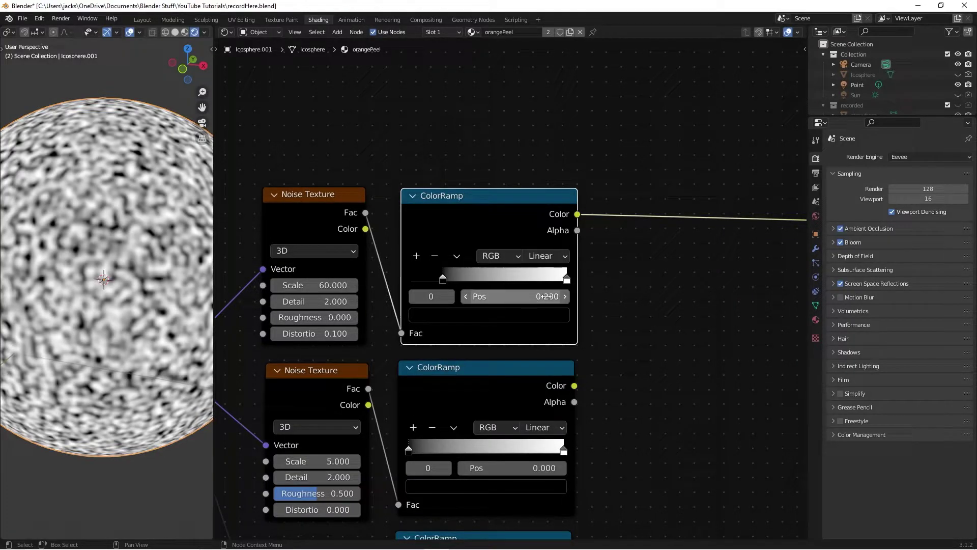
click(566, 279)
click(546, 296)
text(0.8)
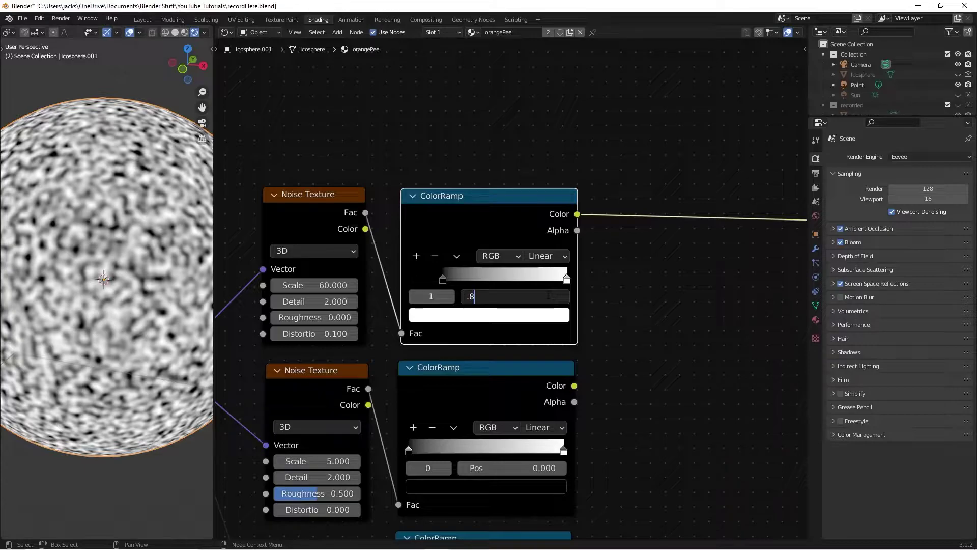
key(Return)
scroll(559, 305, down, 2)
middle_drag(608, 356, 644, 263)
scroll(643, 263, down, 3)
scroll(609, 297, up, 2)
middle_drag(609, 297, 639, 191)
scroll(665, 227, up, 1)
Step: Preview the middle ColorRamp and set its noise to Scale 100, Roughness 0, Distortion 0.05
ctrl+shift+click(529, 199)
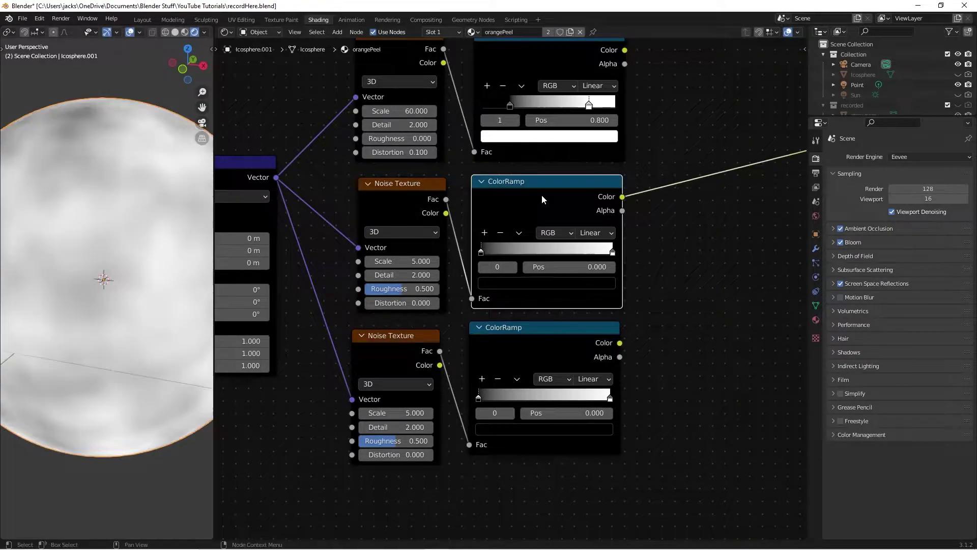
scroll(443, 282, up, 1)
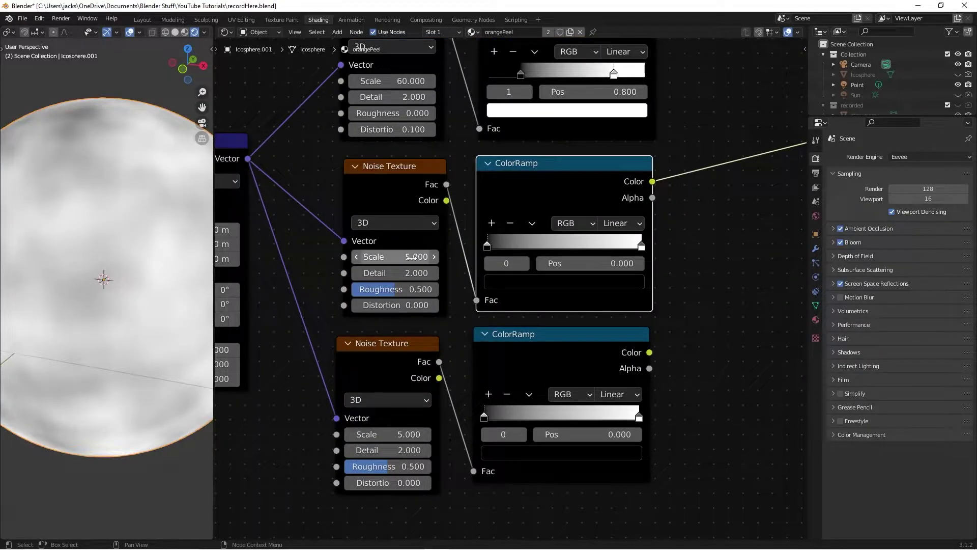
click(412, 257)
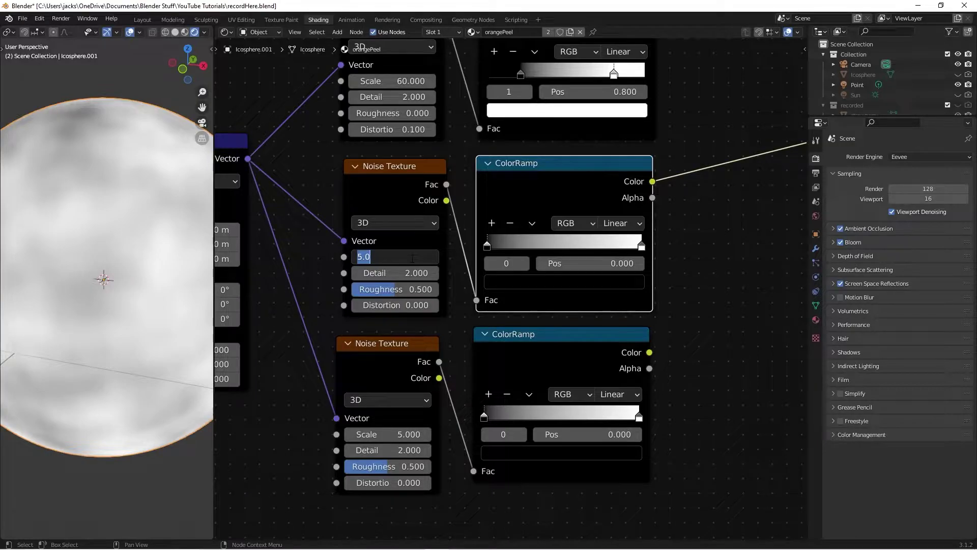
text(100)
key(Return)
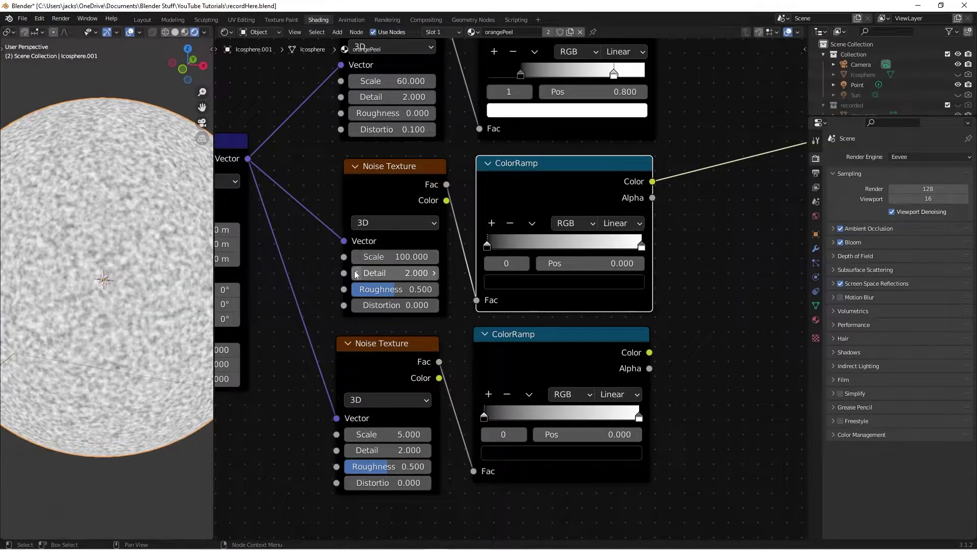
click(396, 290)
text(0)
key(Return)
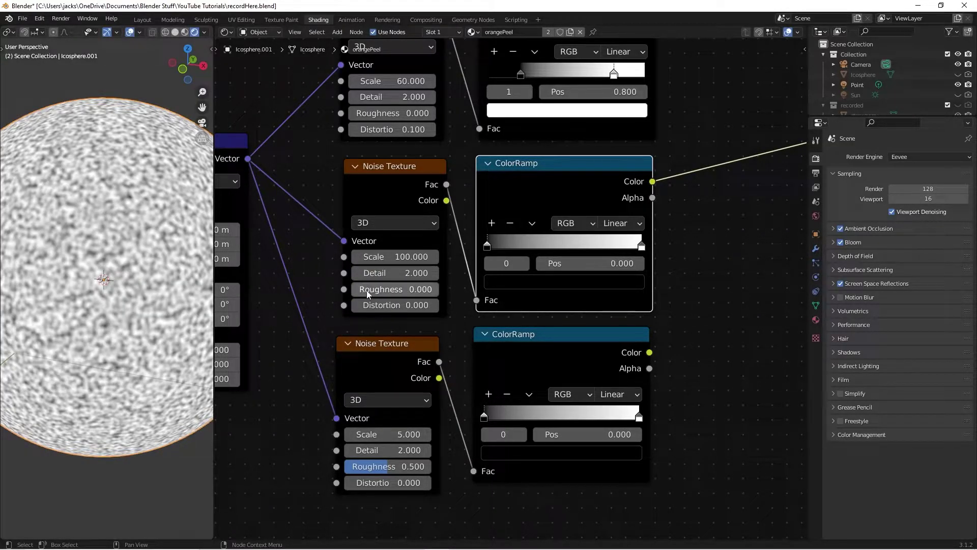
click(375, 303)
text(1)
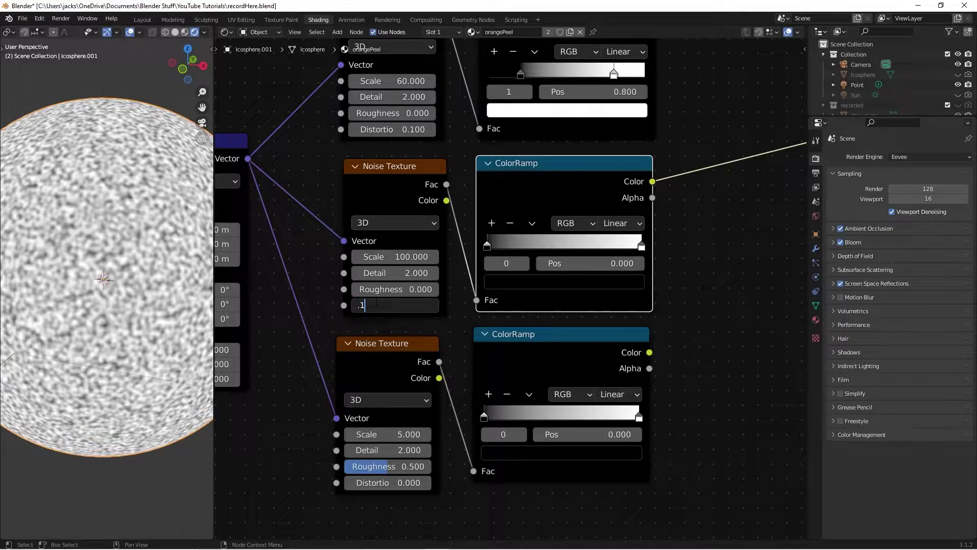
text(05)
key(Return)
Step: Move the middle ColorRamp stops to 0.1 and 0.9 and save the file
middle_drag(407, 247, 393, 241)
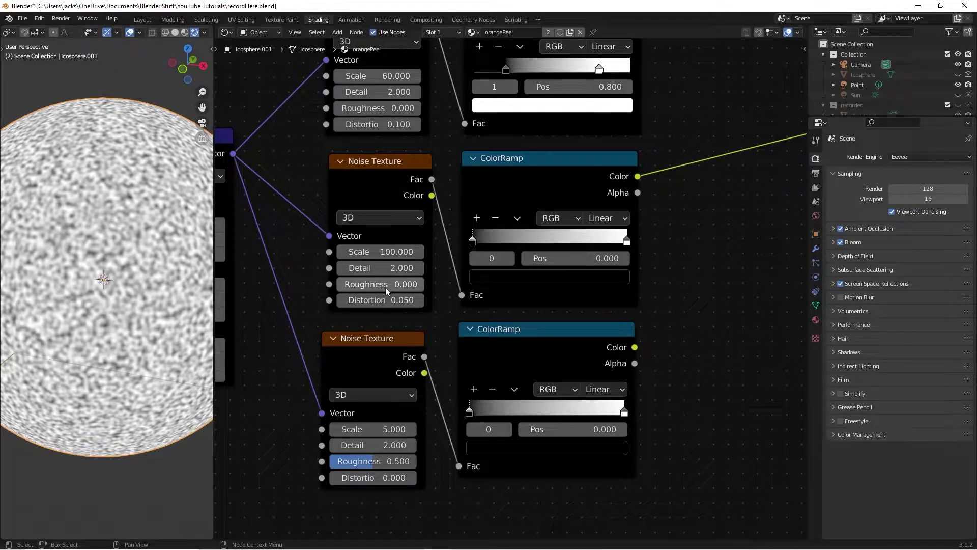
click(634, 222)
middle_drag(672, 243, 631, 254)
click(560, 268)
text(0.1)
key(Return)
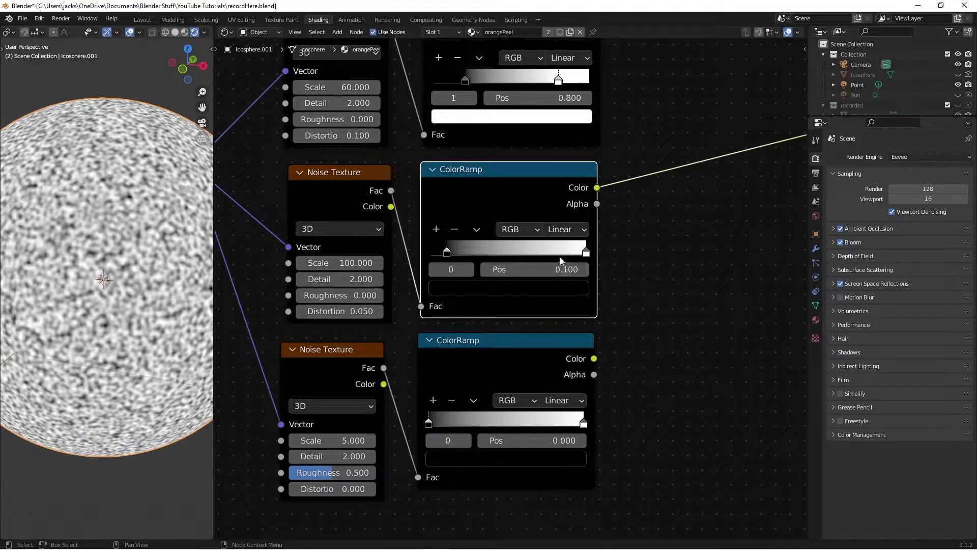
click(586, 249)
click(560, 270)
text(0.9)
key(Return)
middle_drag(674, 341, 637, 326)
click(644, 307)
key(ctrl+s)
middle_drag(457, 222, 502, 101)
Step: Preview the bottom ColorRamp and set its noise to Scale 200, Roughness 0, Distortion 0.025
ctrl+shift+click(505, 246)
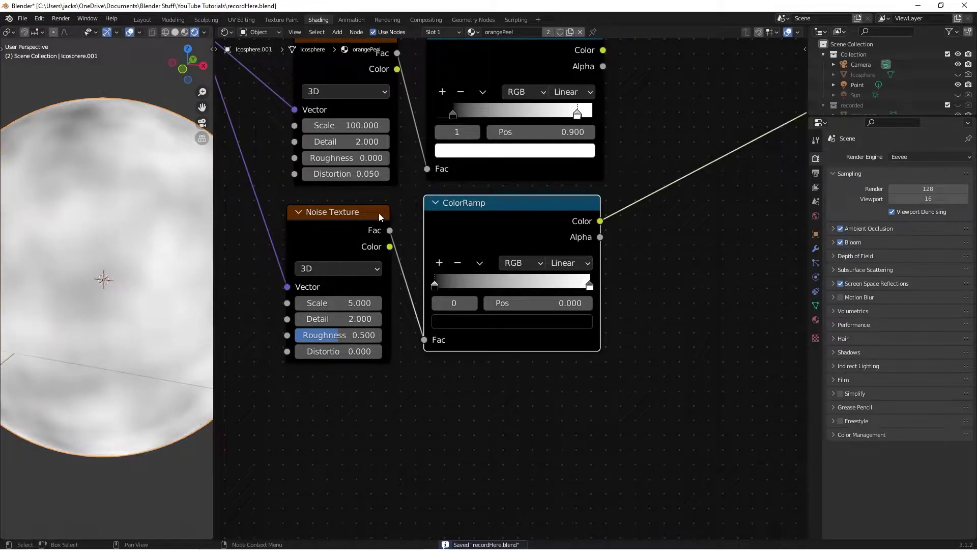
double_click(367, 303)
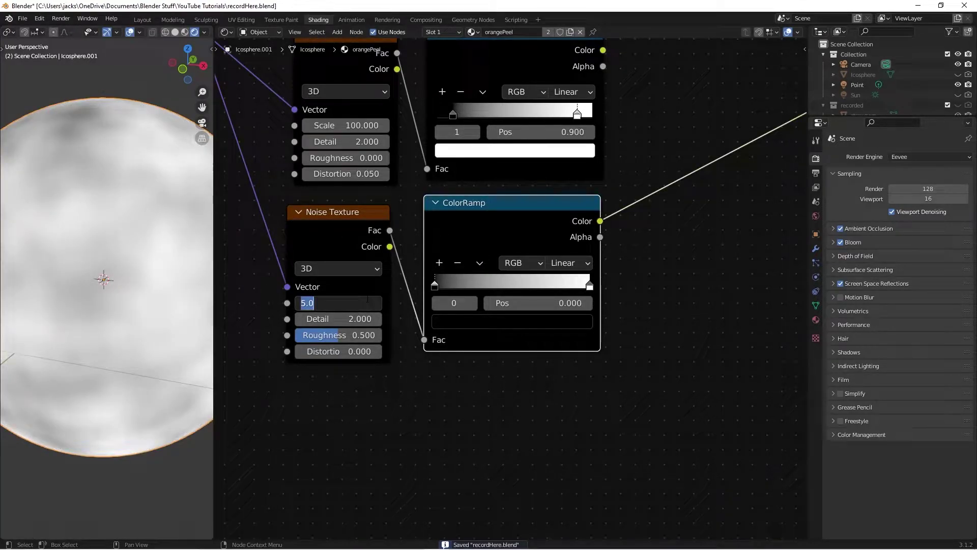
text(200)
key(Return)
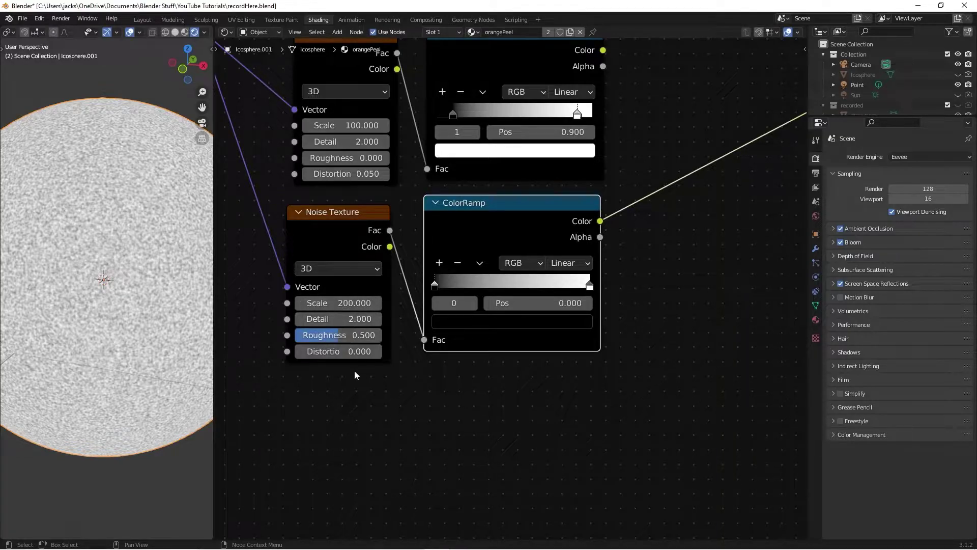
drag(335, 340, 289, 340)
click(334, 352)
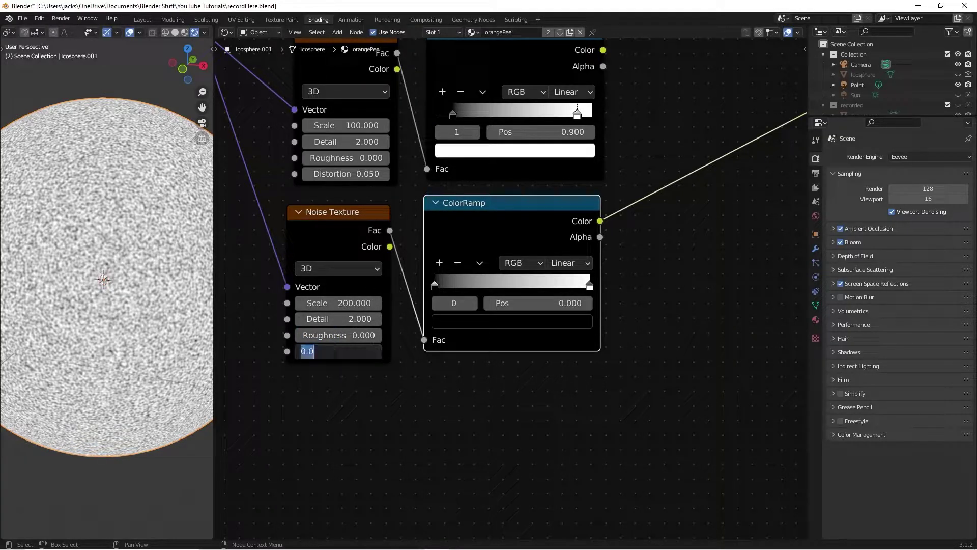
text(0.025)
key(Return)
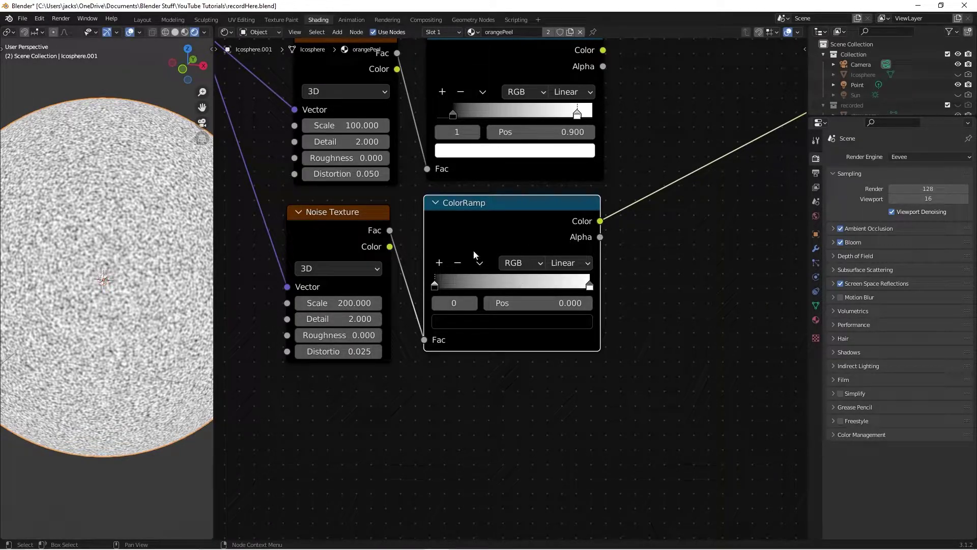
Step: Test sliding the bottom ramp's black stop, return it to 0.000, and save
click(704, 288)
middle_drag(643, 326, 642, 328)
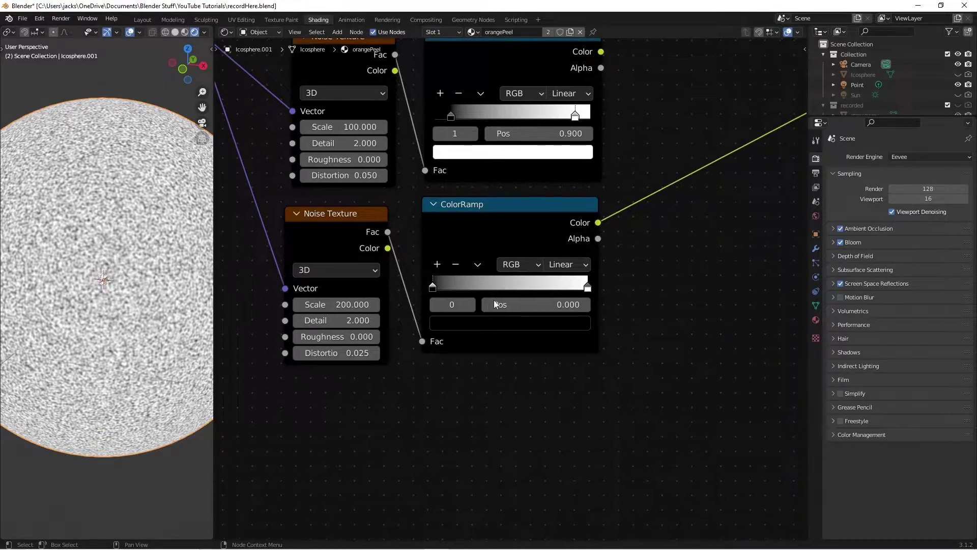
drag(432, 288, 158, 276)
middle_drag(651, 242, 640, 257)
scroll(640, 258, down, 2)
scroll(417, 372, up, 1)
click(457, 370)
click(535, 285)
key(ctrl+s)
scroll(558, 251, down, 2)
middle_drag(483, 251, 544, 261)
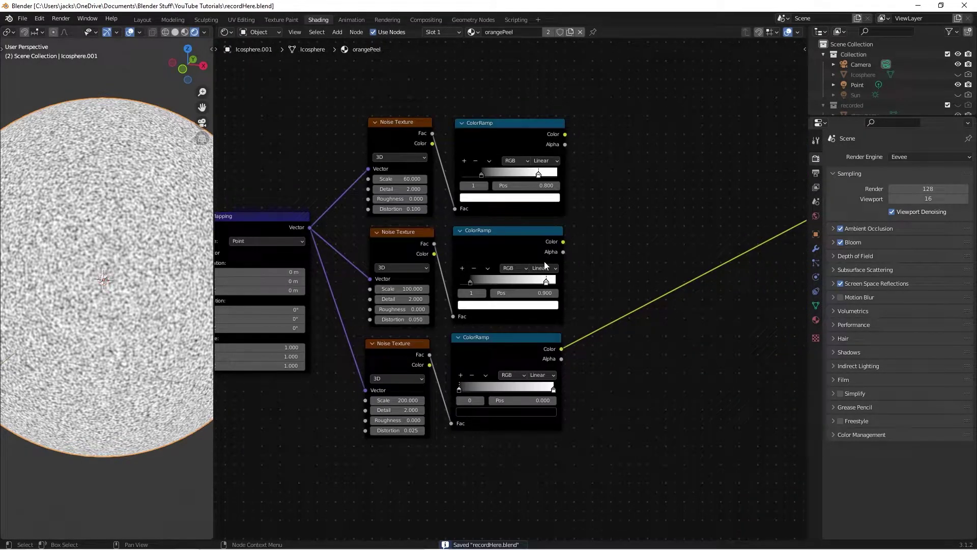
Step: Add a Bump node via search and place it beside the top ColorRamp
middle_drag(594, 166, 519, 229)
key(shift+a)
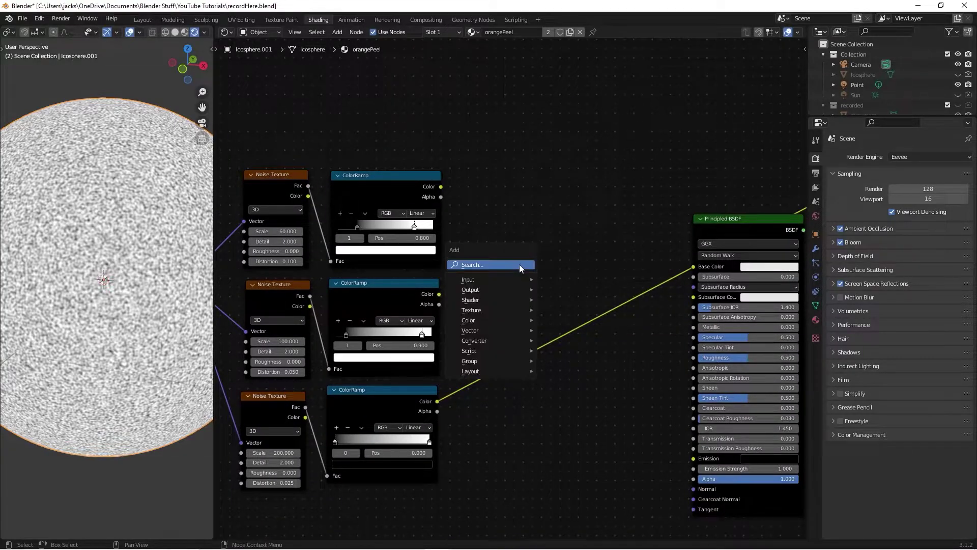
click(519, 264)
text(bump)
key(Return)
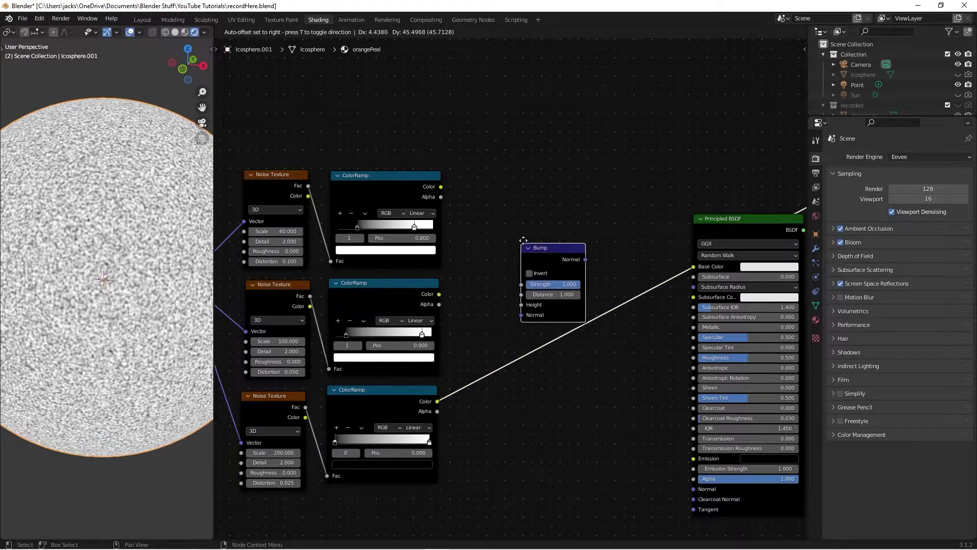
click(469, 168)
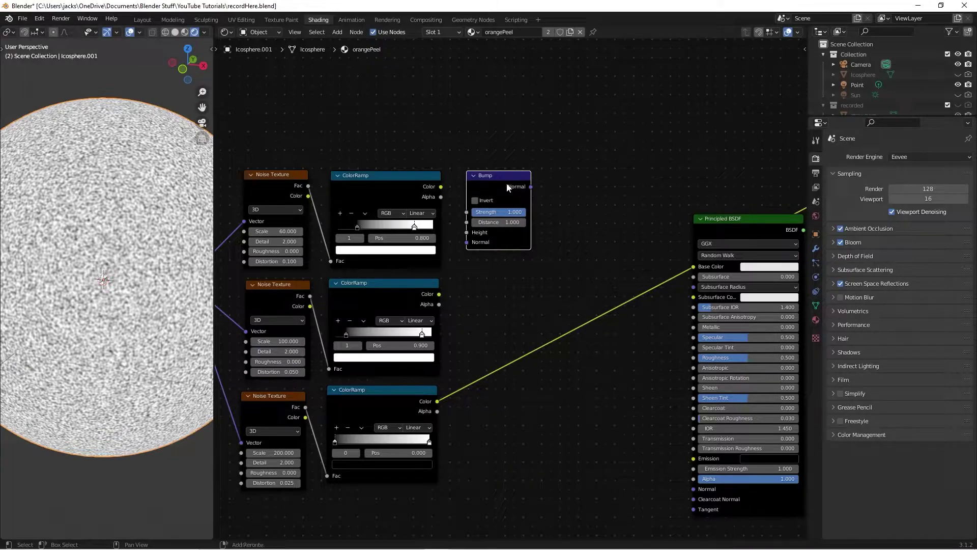
Step: Duplicate the Bump beside the middle and bottom ColorRamps and cut the stray links
key(shift+d)
click(504, 293)
key(shift+d)
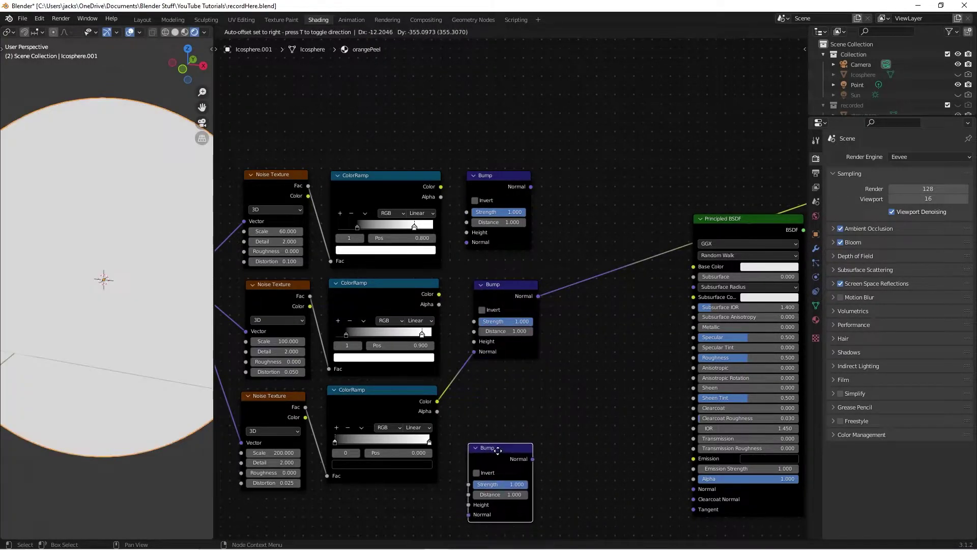
click(501, 402)
ctrl+right_drag(455, 357, 465, 384)
ctrl+right_drag(561, 280, 625, 292)
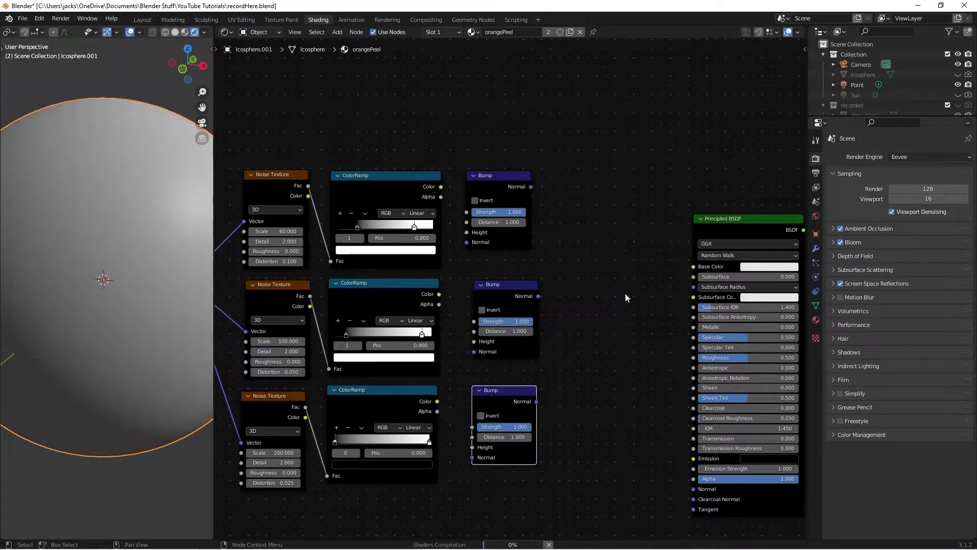
drag(504, 404, 505, 407)
click(505, 294)
Step: Turn off Invert on the top Bump and link the top ColorRamp's Color to its Height
click(495, 197)
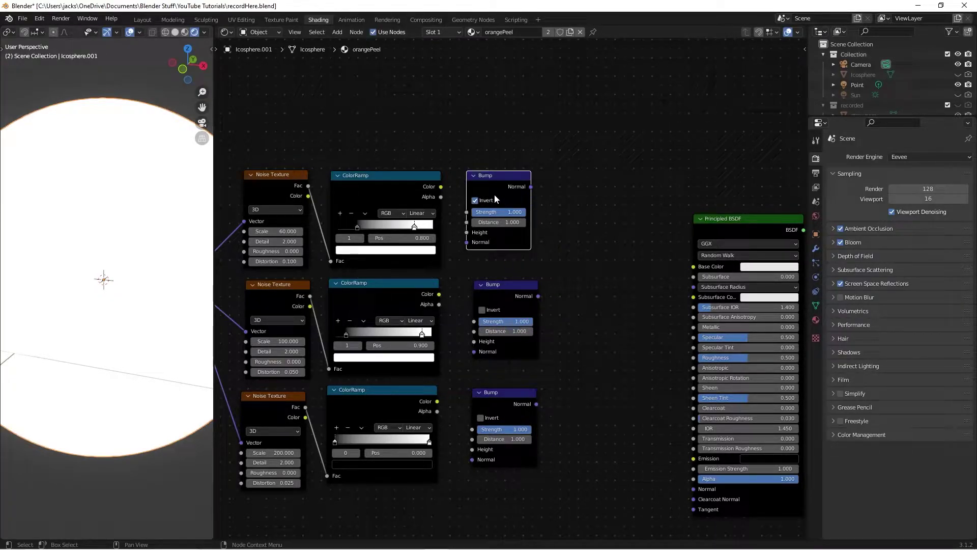
drag(497, 179, 516, 172)
drag(441, 186, 486, 226)
drag(507, 186, 497, 192)
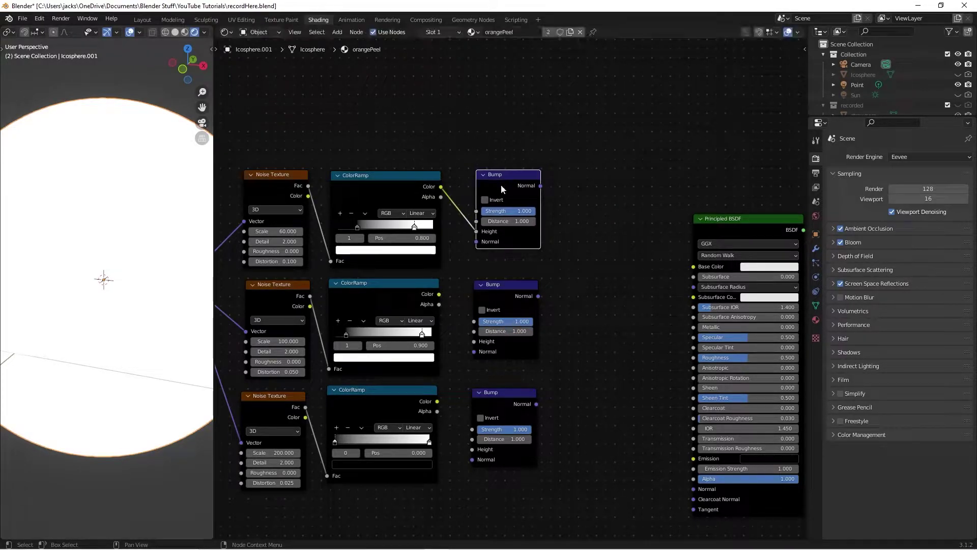
Step: Set the top Bump's Strength to 0.1 and preview its normal on the sphere
double_click(509, 211)
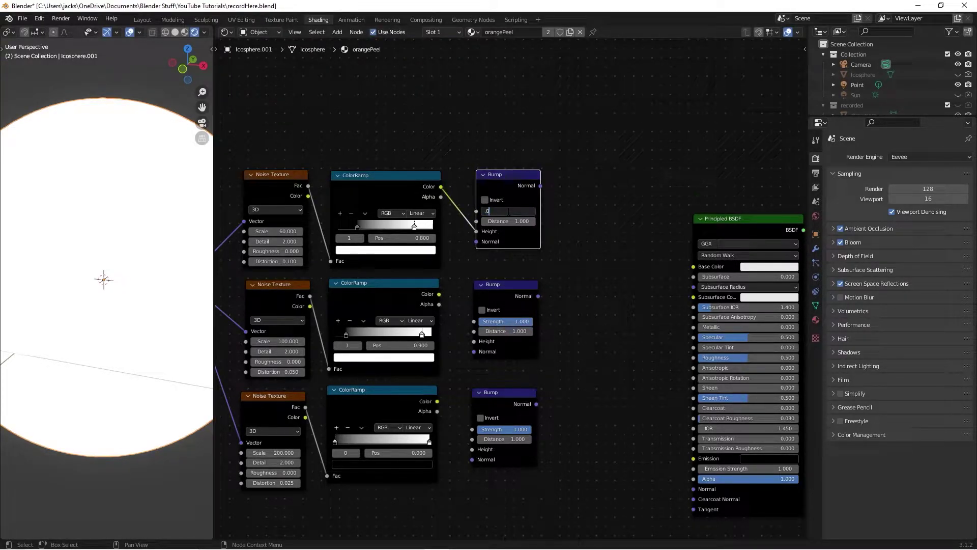
text(0.1)
key(Return)
drag(502, 182, 499, 189)
ctrl+shift+click(499, 190)
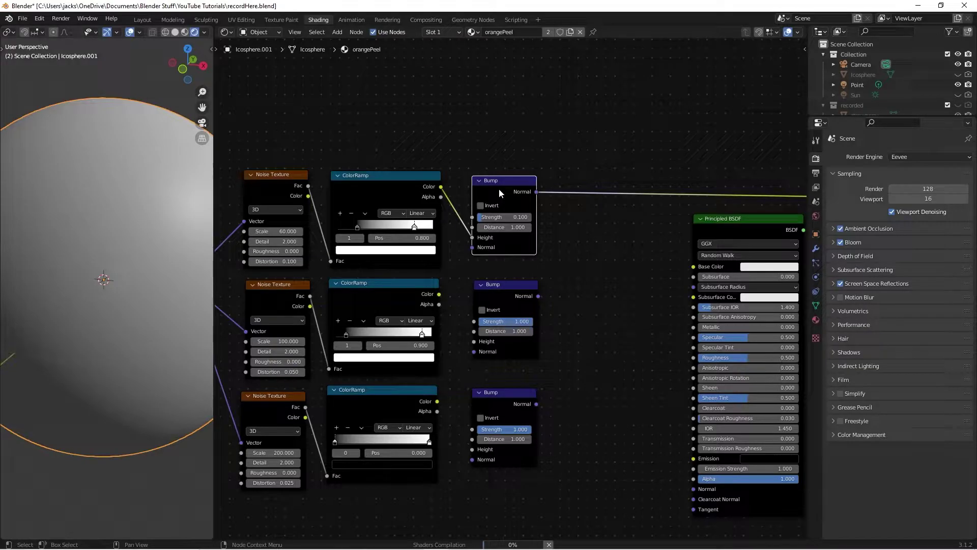
mouse_move(132, 231)
middle_down()
mouse_move(10, 247)
mouse_move(48, 253)
middle_up()
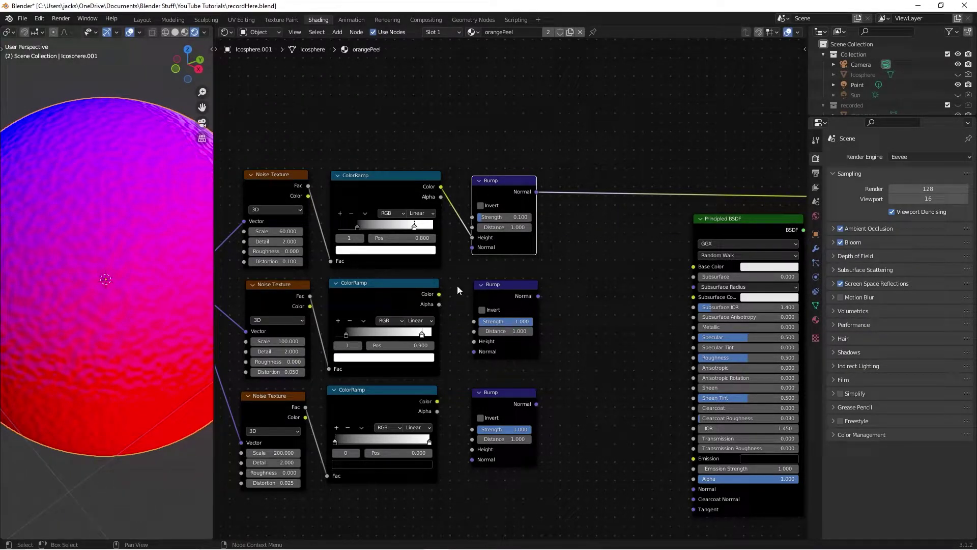
Step: Chain the top Bump into the middle Bump, driven by the middle ColorRamp at Strength 0.05
ctrl+shift+click(499, 294)
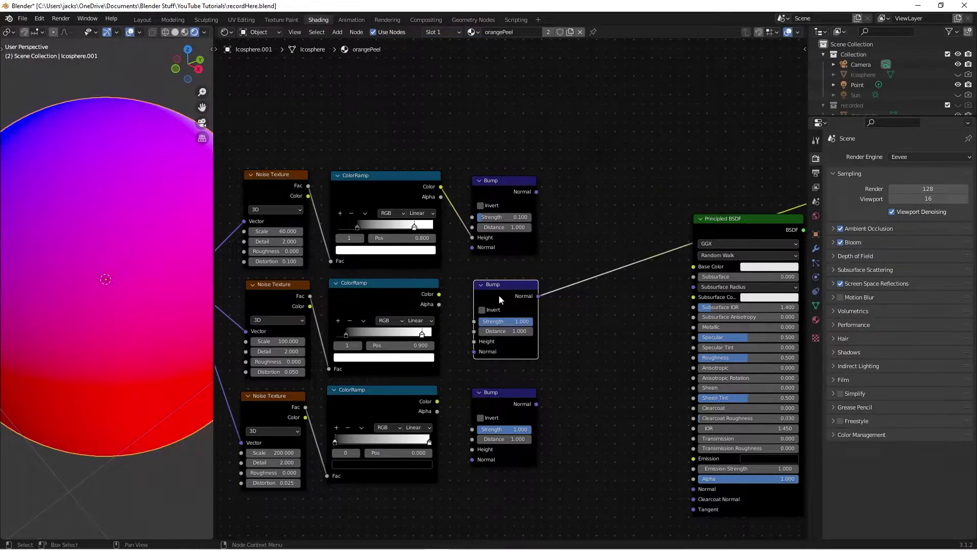
drag(536, 191, 474, 351)
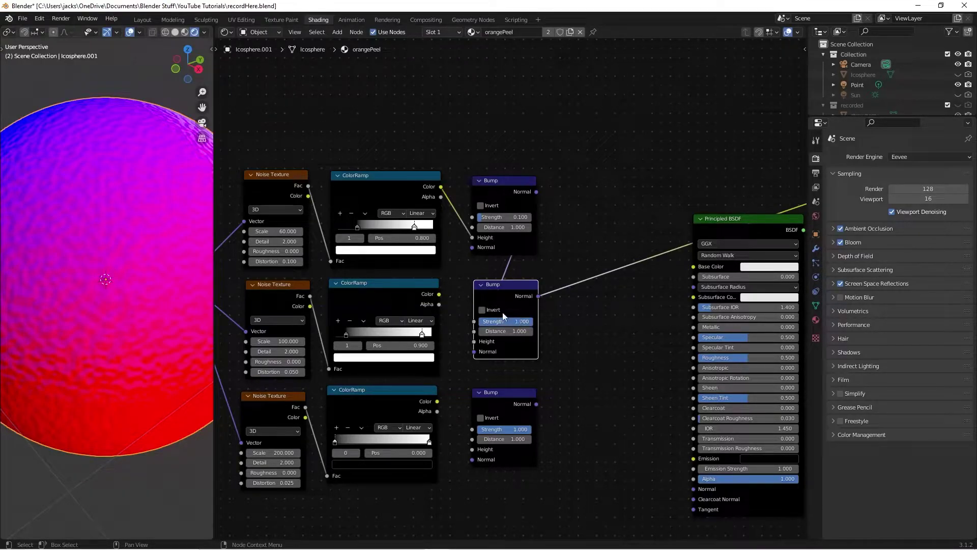
drag(439, 294, 474, 341)
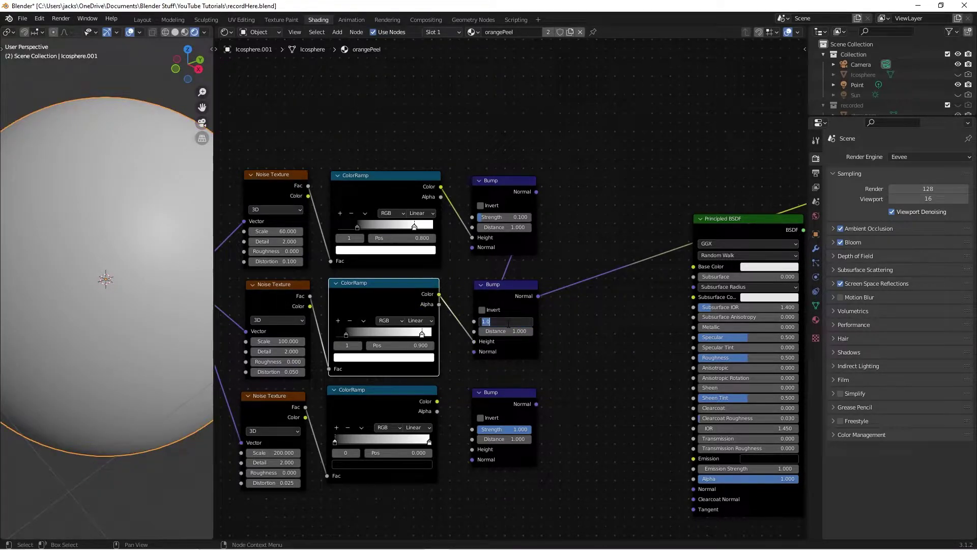
text(.0)
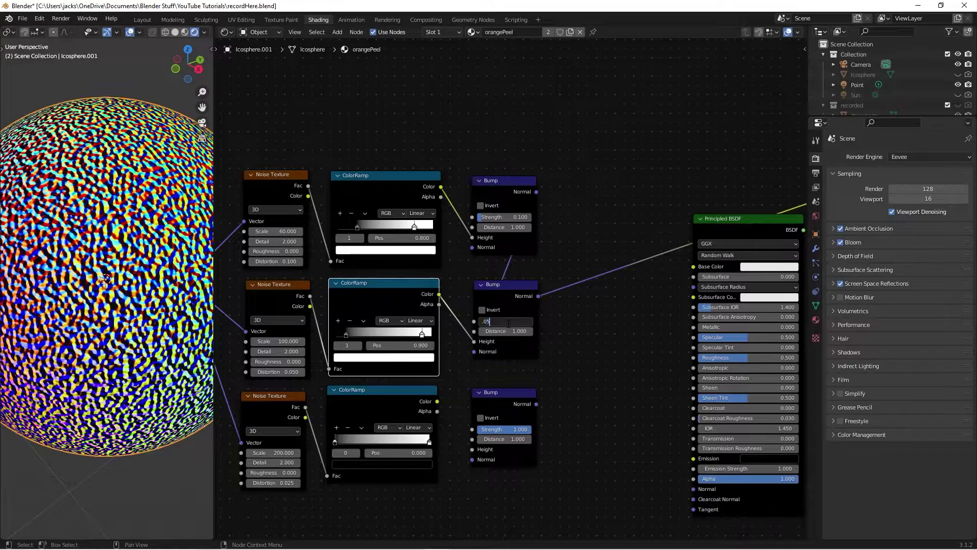
text(5)
key(Return)
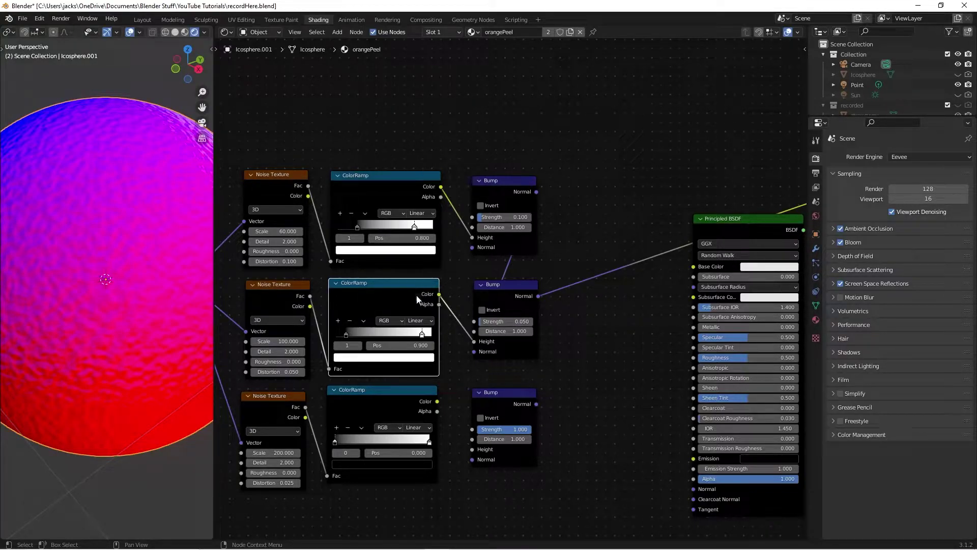
Step: Chain the middle Bump into the bottom Bump, driven by the bottom ColorRamp at Strength 0.025
middle_drag(565, 368, 558, 264)
click(552, 304)
scroll(555, 265, up, 4)
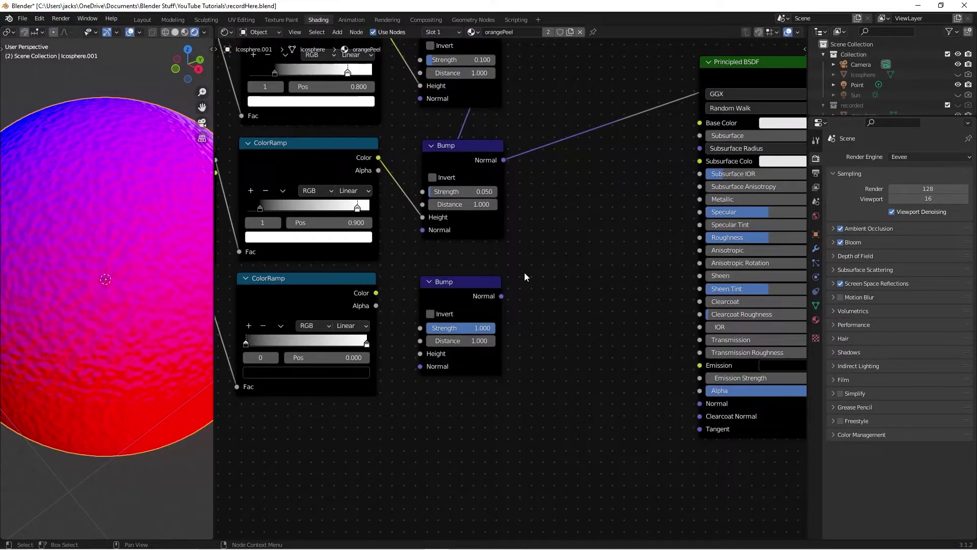
middle_drag(501, 275, 501, 324)
ctrl+shift+click(464, 334)
drag(508, 199, 555, 224)
mouse_move(516, 268)
mouse_down()
mouse_move(410, 420)
mouse_move(418, 422)
mouse_up()
mouse_move(370, 344)
mouse_down()
mouse_move(279, 330)
mouse_move(423, 390)
mouse_move(431, 412)
mouse_up()
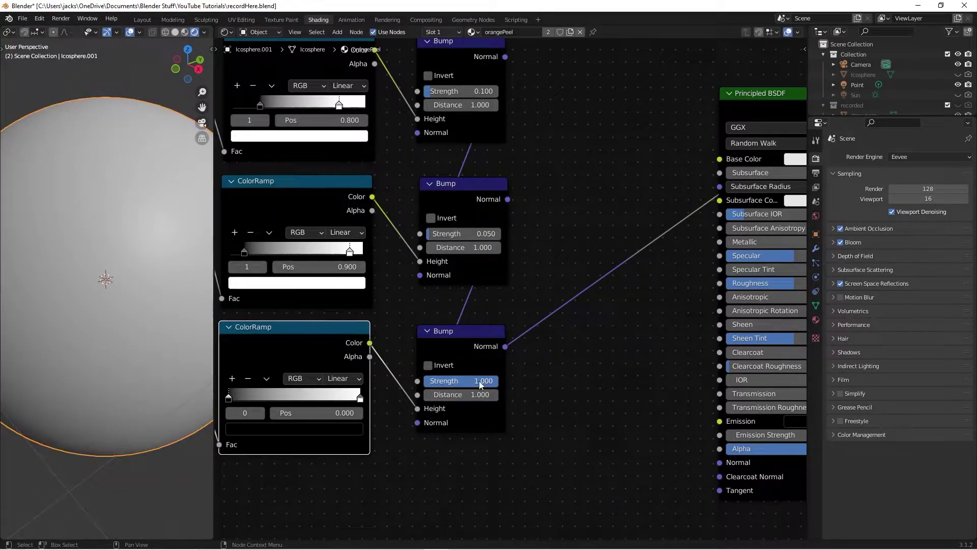
click(481, 381)
text(.025)
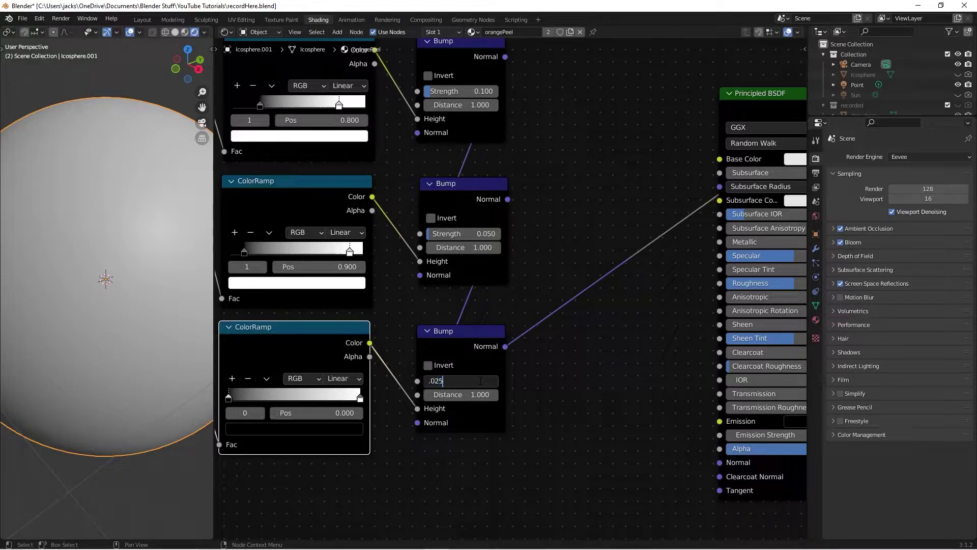
key(Return)
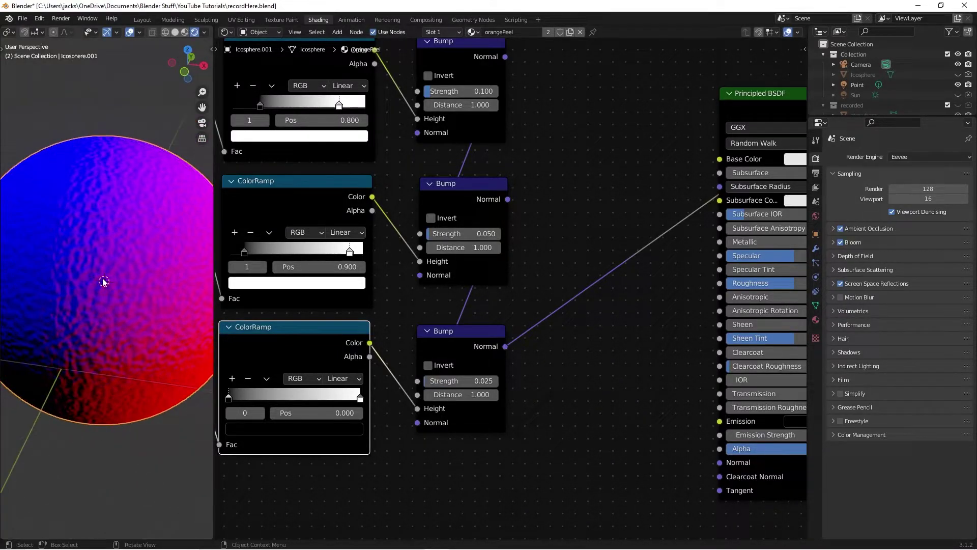
Step: Save the blend file and bring up the node search
scroll(456, 339, down, 1)
scroll(456, 338, down, 1)
click(566, 373)
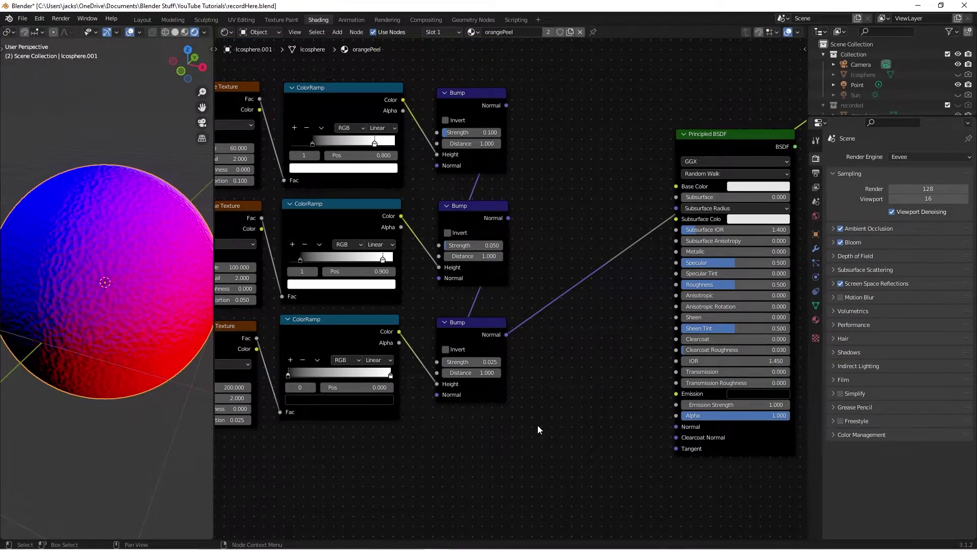
middle_drag(538, 426, 589, 364)
key(ctrl+s)
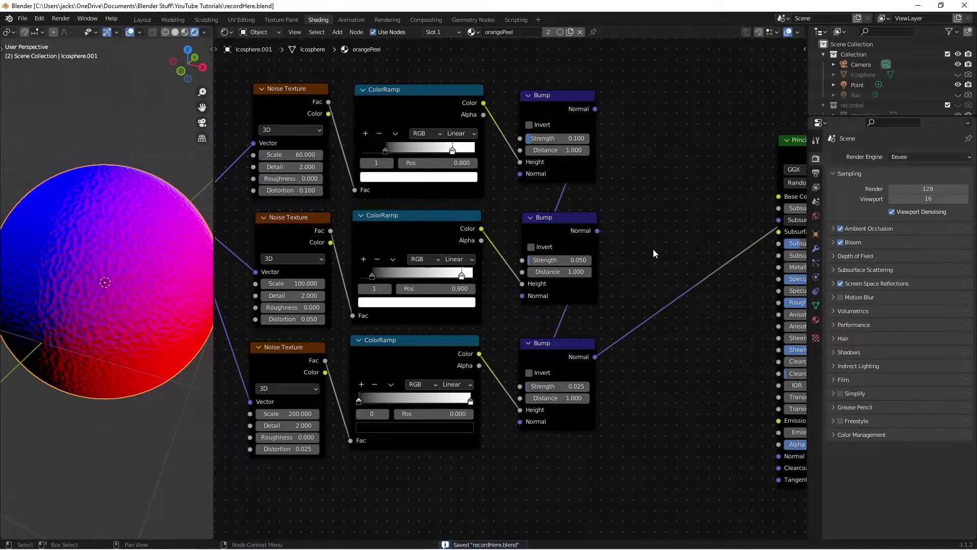
middle_drag(651, 250, 583, 287)
click(581, 263)
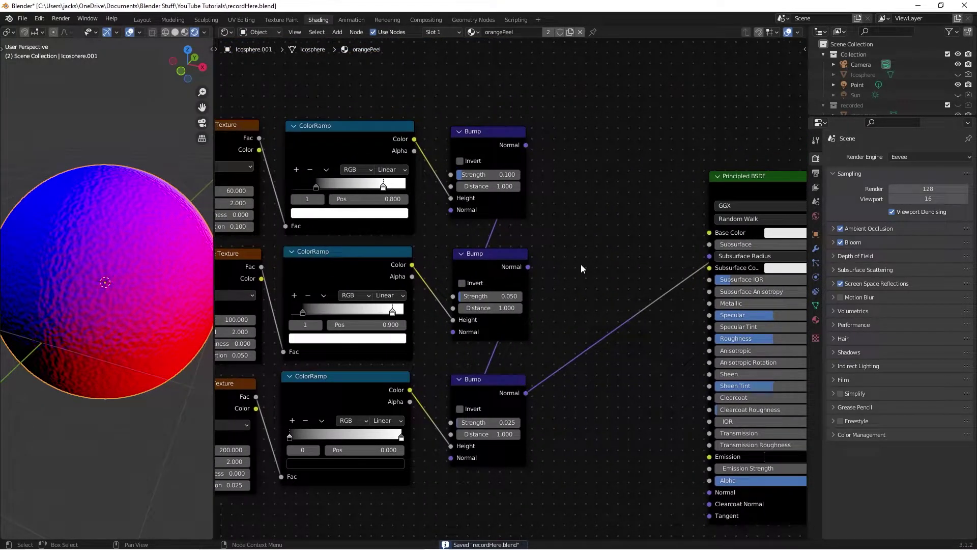
key(shift+a)
click(581, 264)
Step: Add a Mix node, moving the Principled BSDF and Material Output right to make room
text(mix)
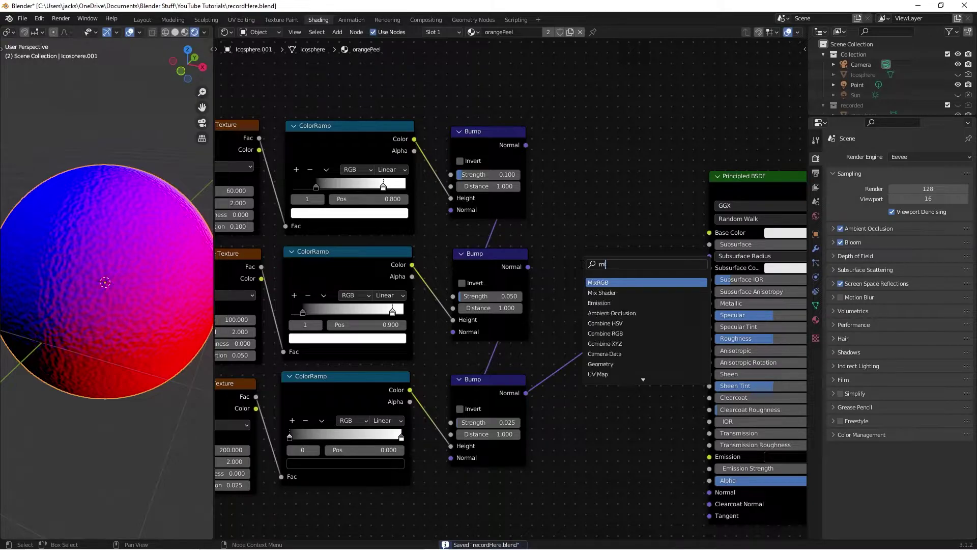
key(Return)
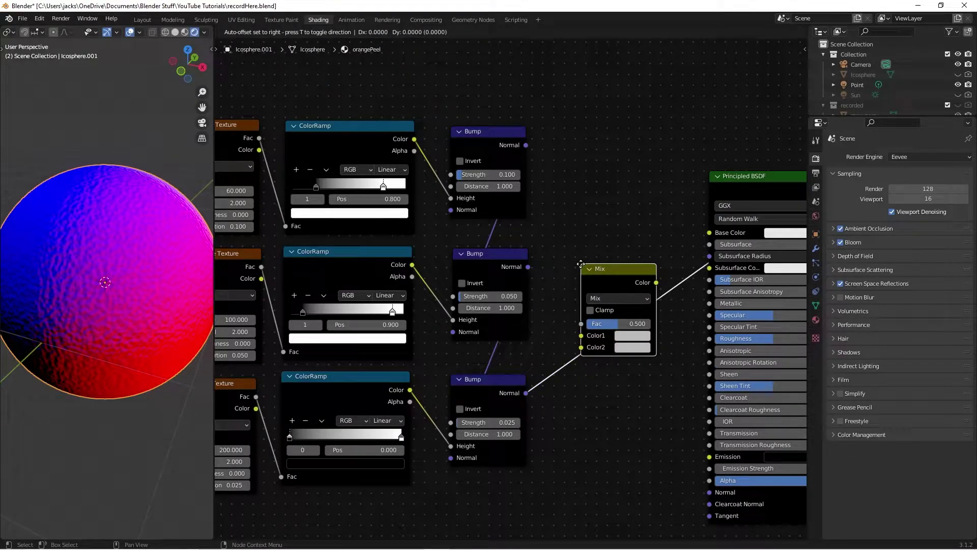
click(566, 188)
scroll(629, 170, down, 3)
drag(629, 170, 712, 381)
key(g)
click(765, 278)
click(668, 278)
scroll(595, 219, up, 3)
middle_drag(595, 219, 628, 279)
scroll(629, 281, up, 2)
middle_drag(644, 325, 574, 268)
scroll(600, 254, up, 3)
drag(513, 242, 548, 241)
Step: Set the Mix to Multiply, Fac 1.0, Clamp on, combining the top and middle ColorRamps
click(556, 256)
click(544, 294)
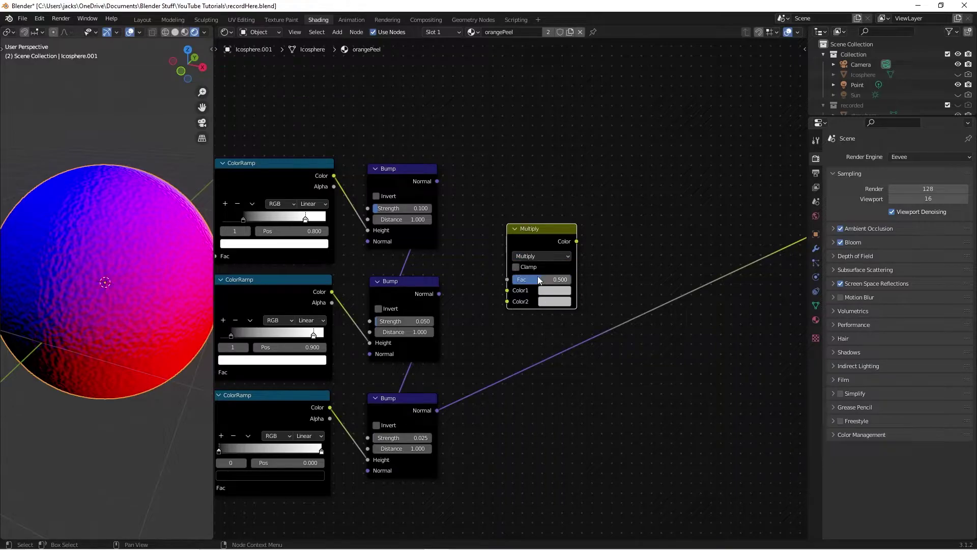
drag(538, 278, 570, 278)
click(515, 267)
drag(528, 237, 535, 232)
drag(334, 175, 514, 285)
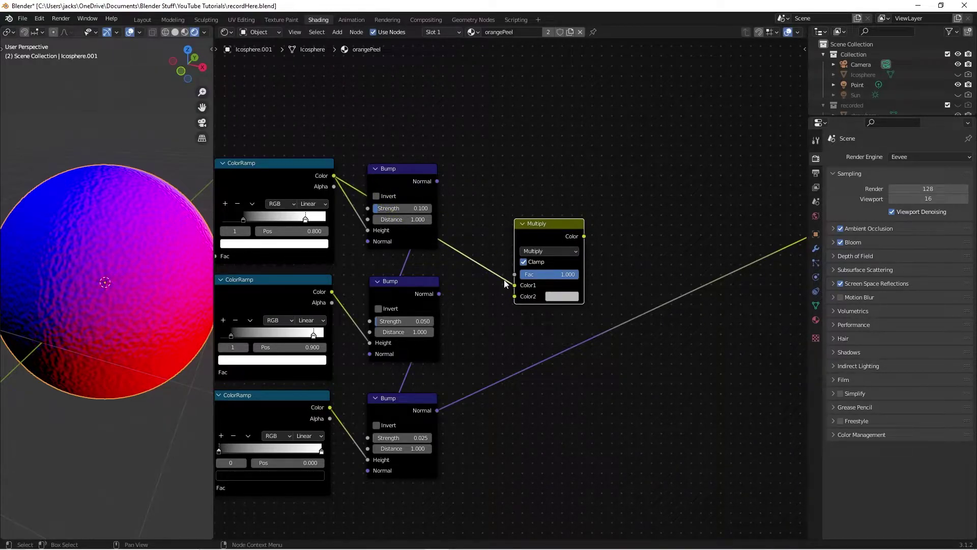
drag(332, 294, 515, 296)
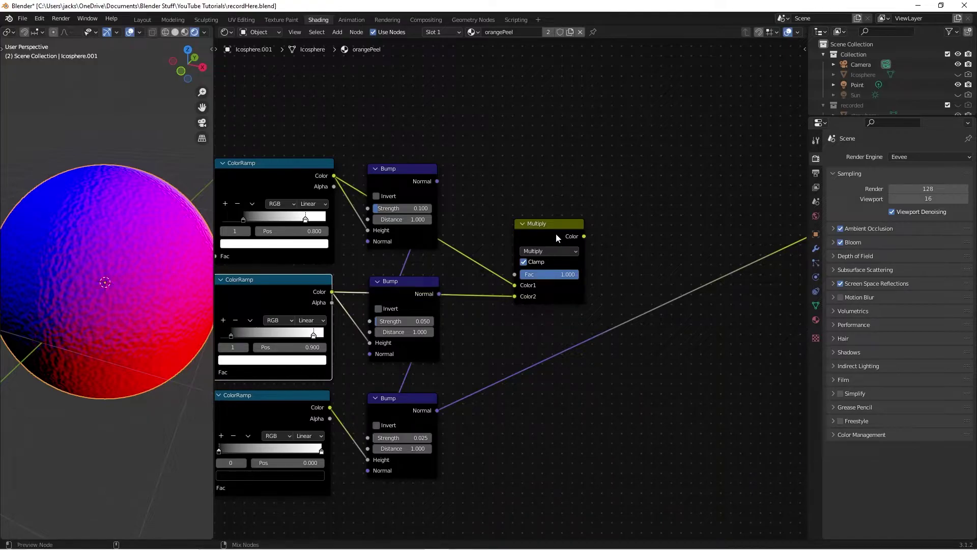
ctrl+shift+click(556, 234)
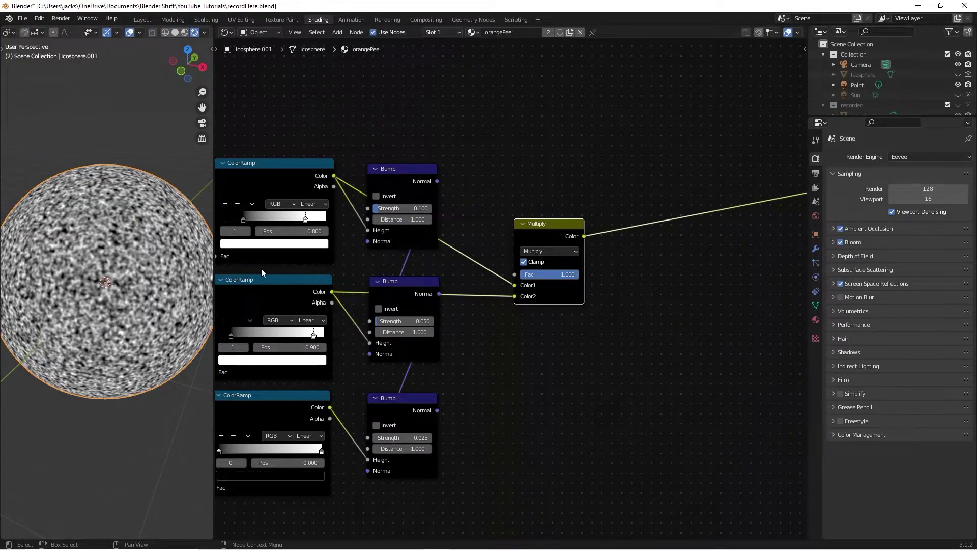
Step: Duplicate the Multiply node, chaining the first into it with the bottom ColorRamp as second input
key(shift+d)
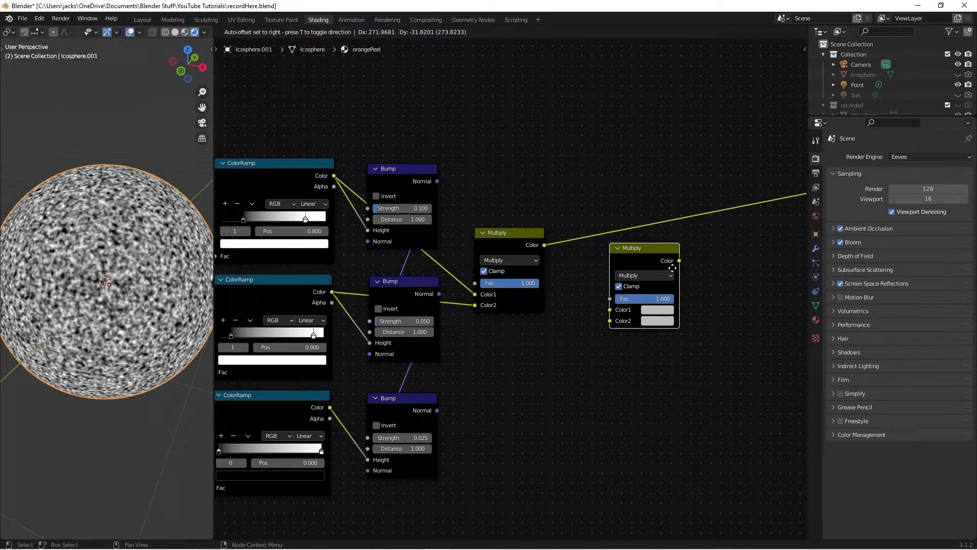
click(672, 268)
drag(644, 260, 633, 255)
drag(544, 245, 598, 304)
drag(625, 260, 625, 255)
drag(330, 407, 598, 310)
drag(634, 246, 608, 243)
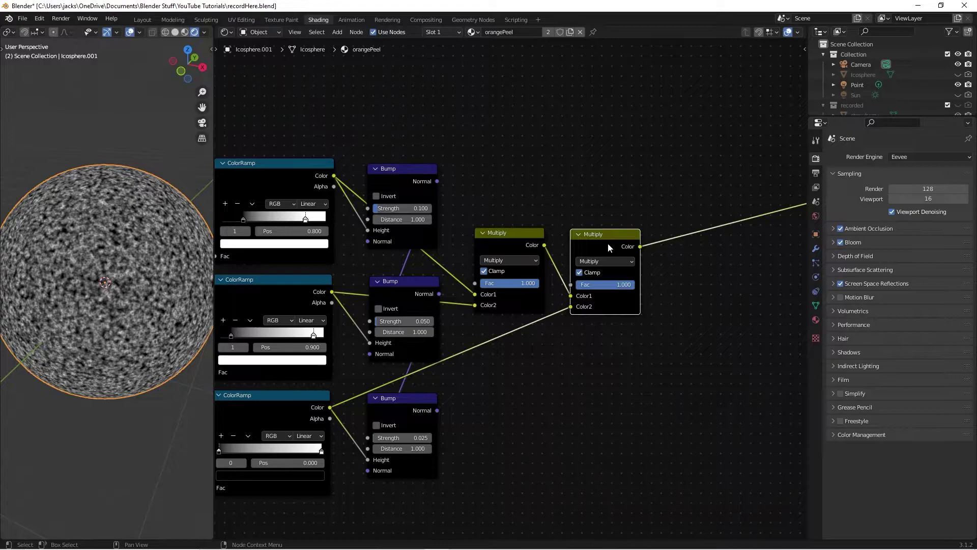
click(608, 179)
Step: Plug the multiplied result into the Principled BSDF's Roughness and restore it as the material output
middle_drag(612, 187, 476, 221)
scroll(535, 270, down, 4)
middle_drag(540, 275, 475, 221)
scroll(474, 221, up, 3)
drag(430, 207, 601, 288)
ctrl+shift+click(650, 150)
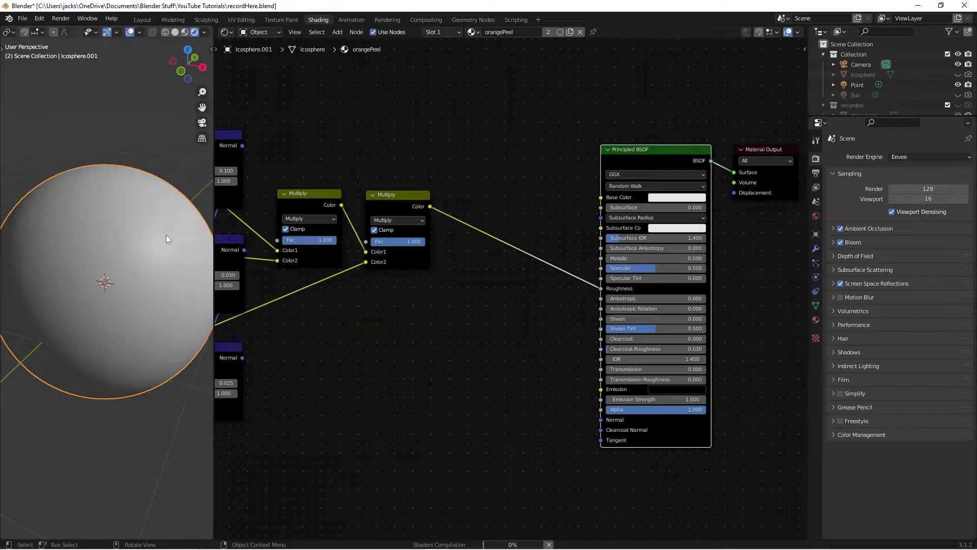
mouse_move(112, 242)
middle_down()
mouse_move(38, 231)
mouse_move(129, 258)
mouse_move(175, 219)
mouse_move(171, 227)
middle_up()
Step: Save the orangePeel blend file
key(ctrl+s)
middle_drag(289, 321, 554, 291)
scroll(555, 291, down, 1)
middle_drag(428, 345, 618, 272)
middle_drag(553, 331, 619, 301)
scroll(619, 300, up, 1)
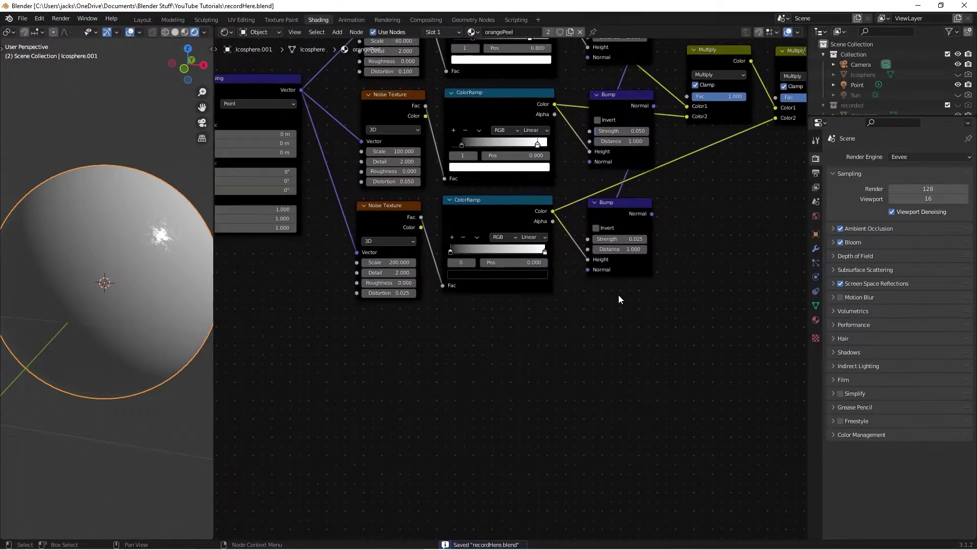
Step: Add a new Noise Texture node driven by the shared Mapping Vector output
key(shift+a)
text(noise)
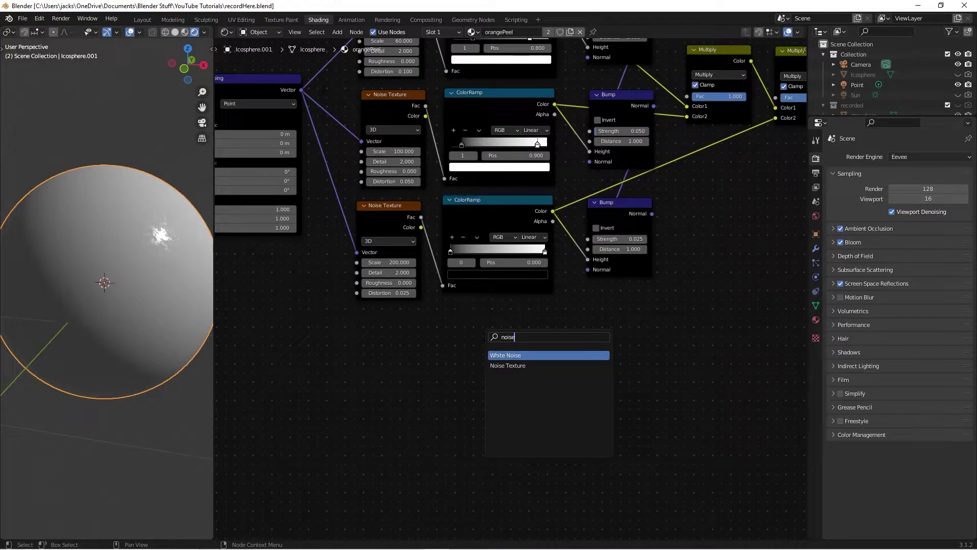
key(Down)
key(Return)
click(372, 331)
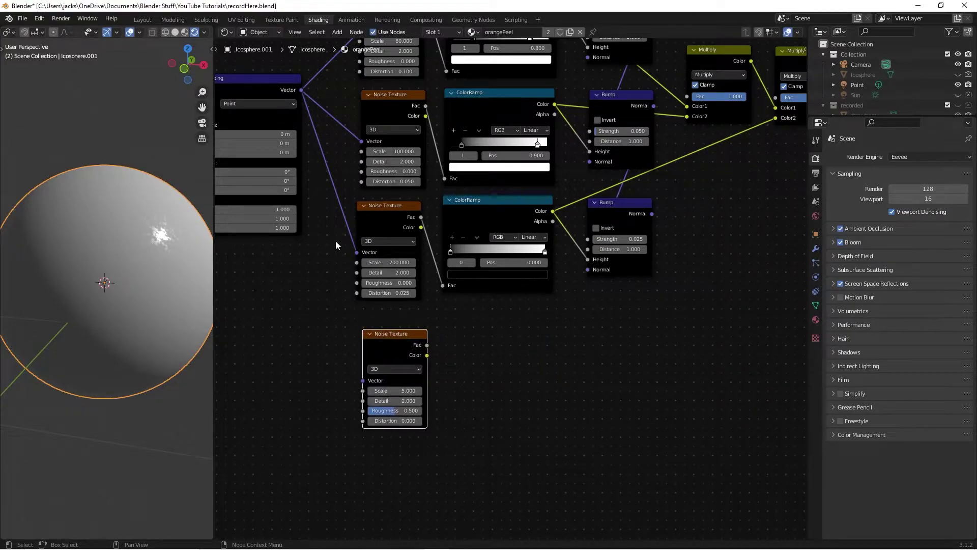
drag(301, 90, 363, 380)
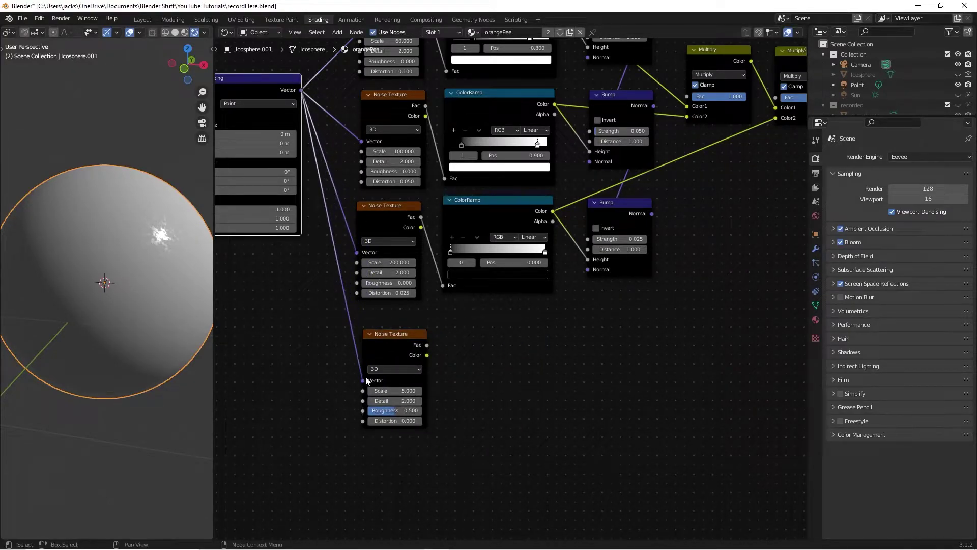
drag(398, 349, 391, 341)
click(489, 344)
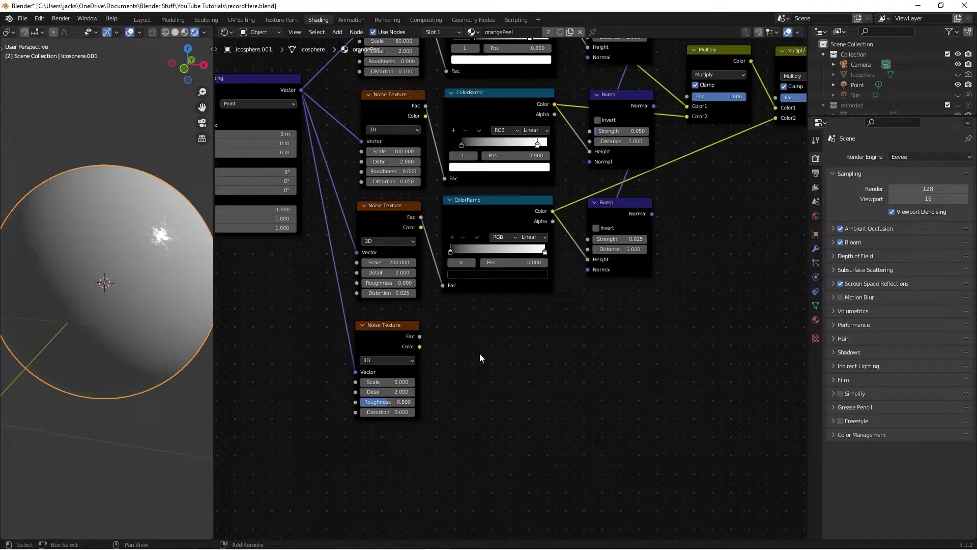
Step: Give the new Noise Texture Detail 4 and Roughness 0.4
click(396, 392)
key(Return)
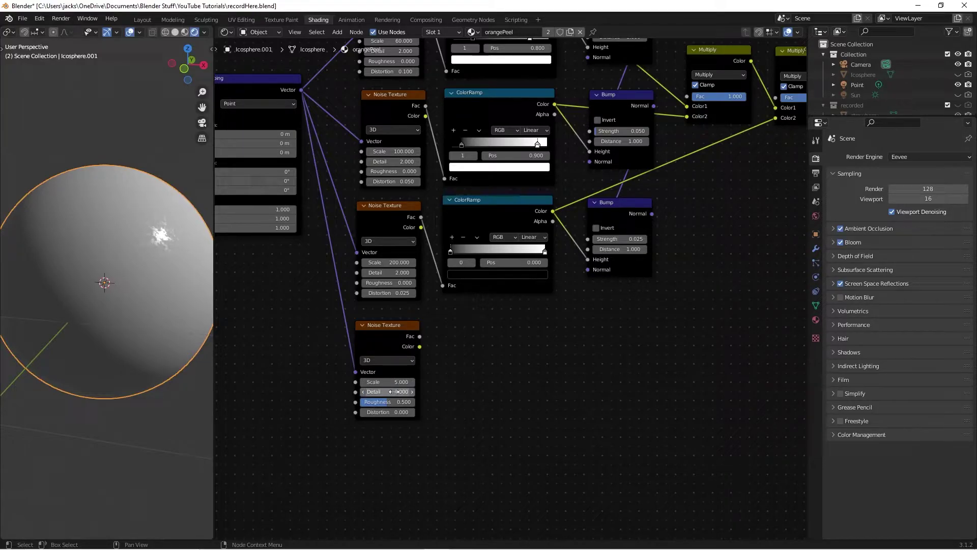
click(394, 402)
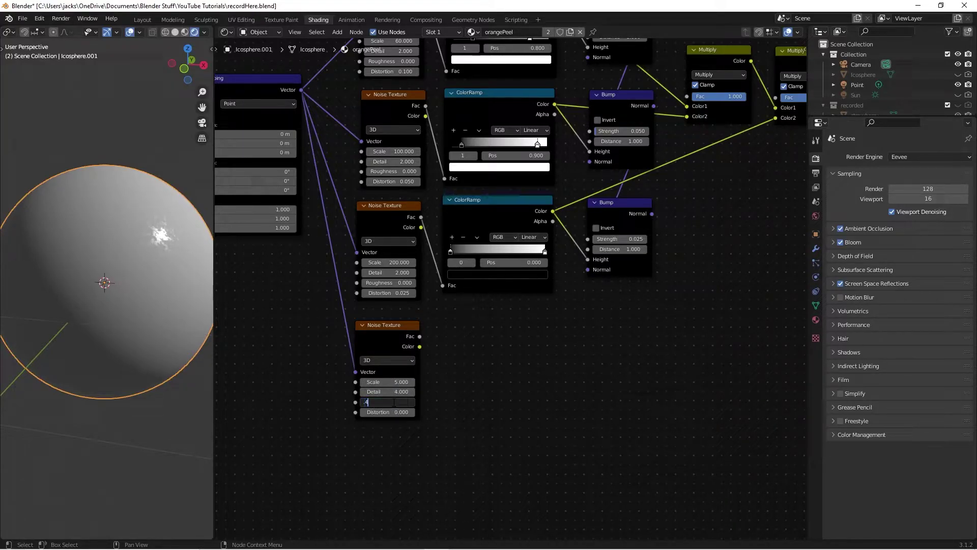
middle_drag(667, 332, 520, 320)
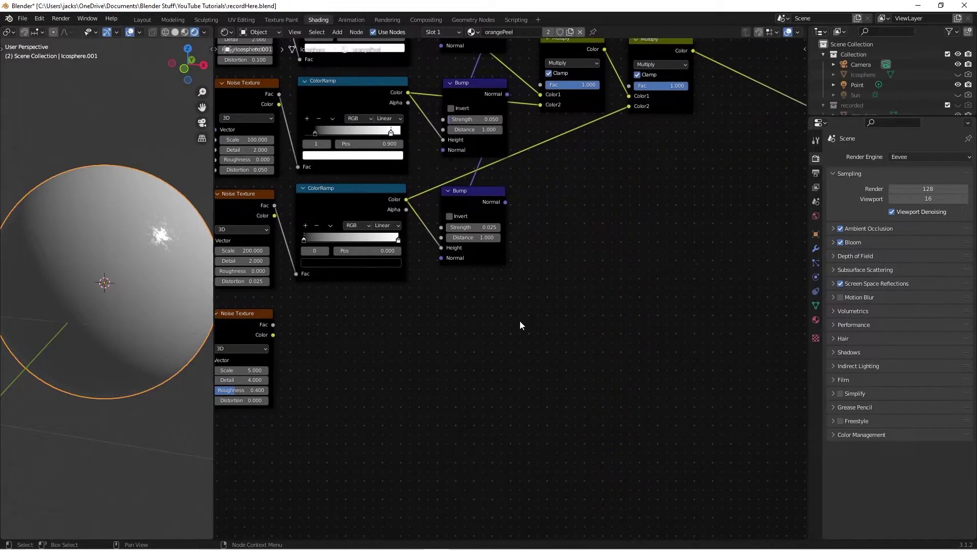
key(shift+a)
click(453, 315)
Step: Add a Bump node with the new noise's Fac as Height, chained after the previous Bump's Normal
text(bu)
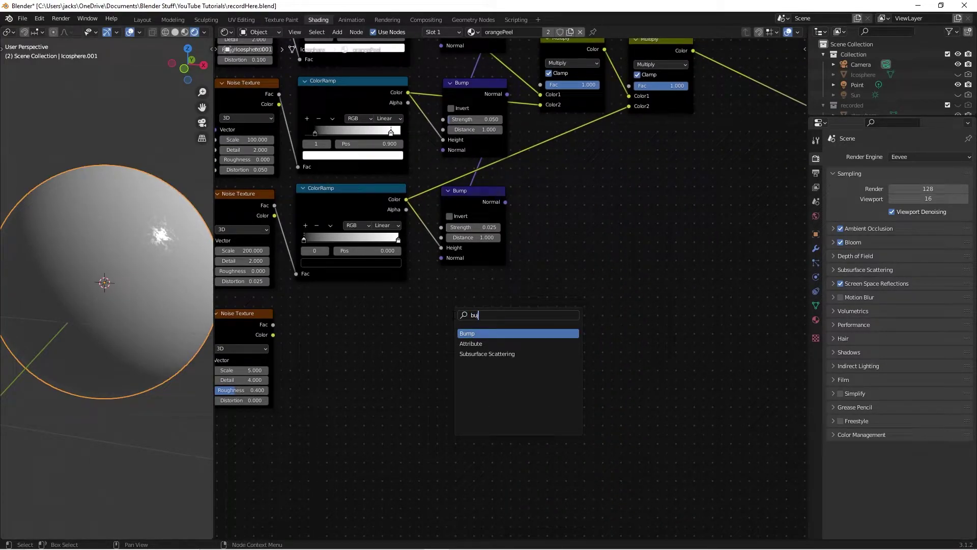
key(Return)
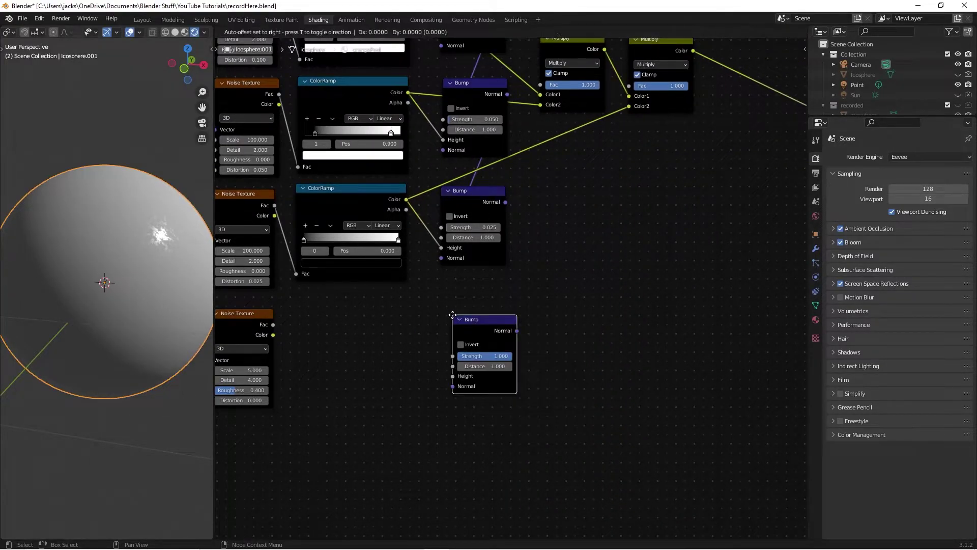
drag(273, 324, 447, 368)
middle_drag(474, 337, 409, 321)
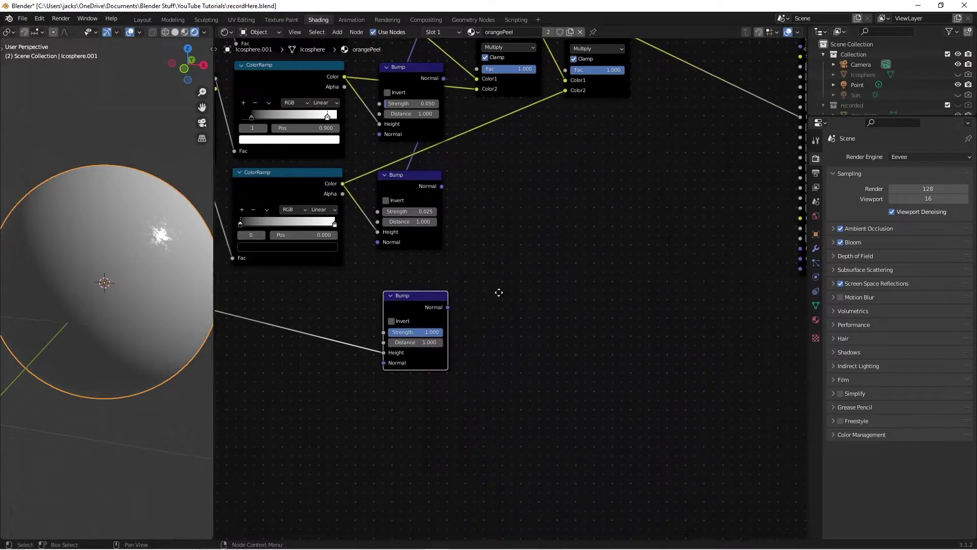
drag(441, 185, 383, 362)
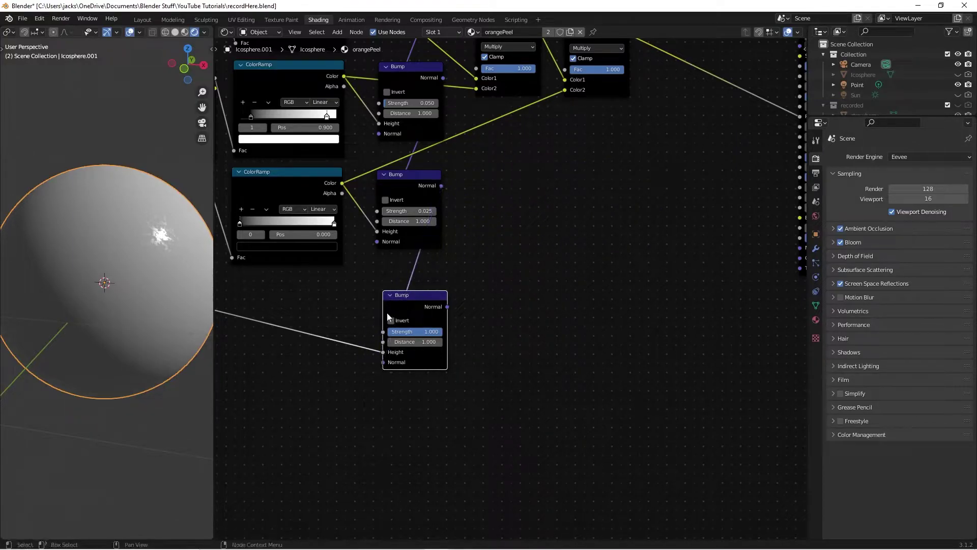
ctrl+shift+click(411, 300)
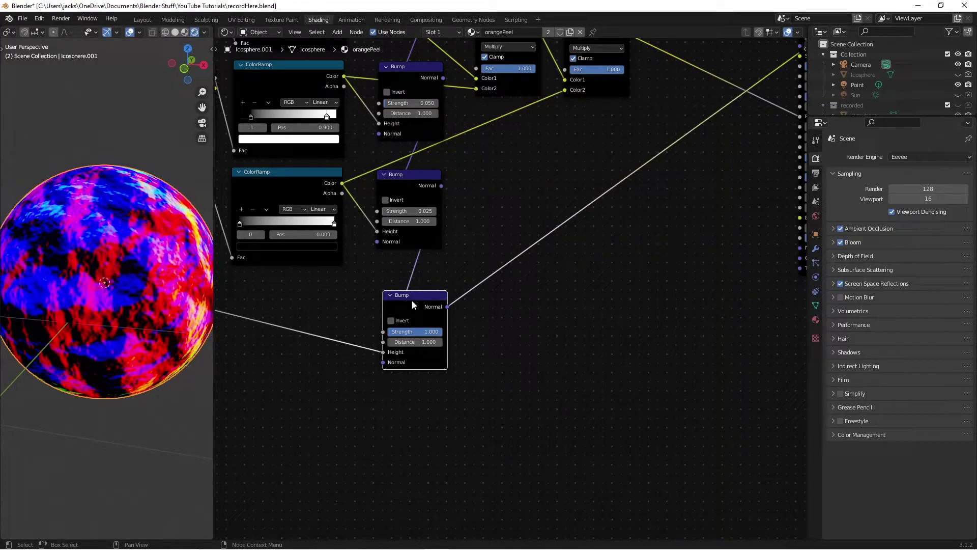
Step: Set the new Bump's Strength to 0.2 and connect it to the Principled BSDF's Normal
scroll(513, 349, up, 2)
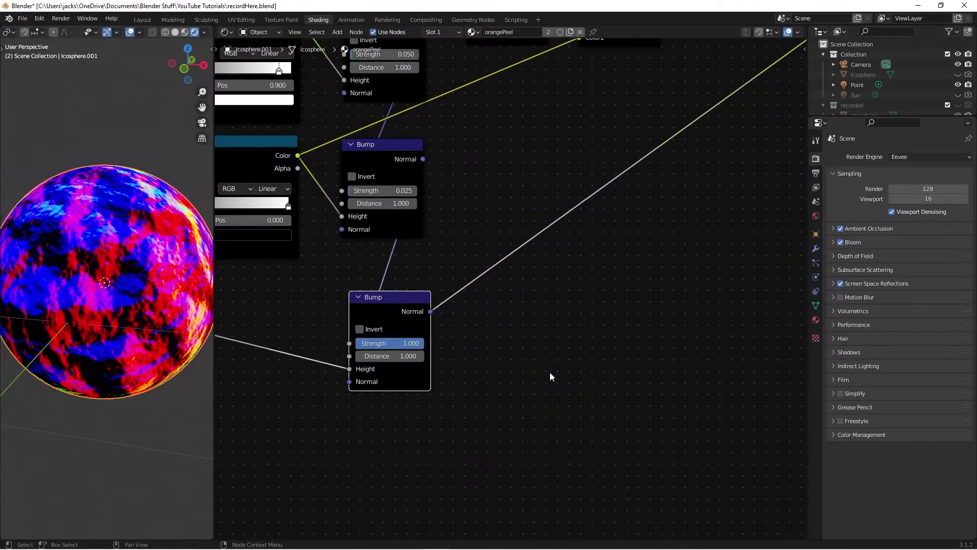
click(403, 337)
key(BackSpace)
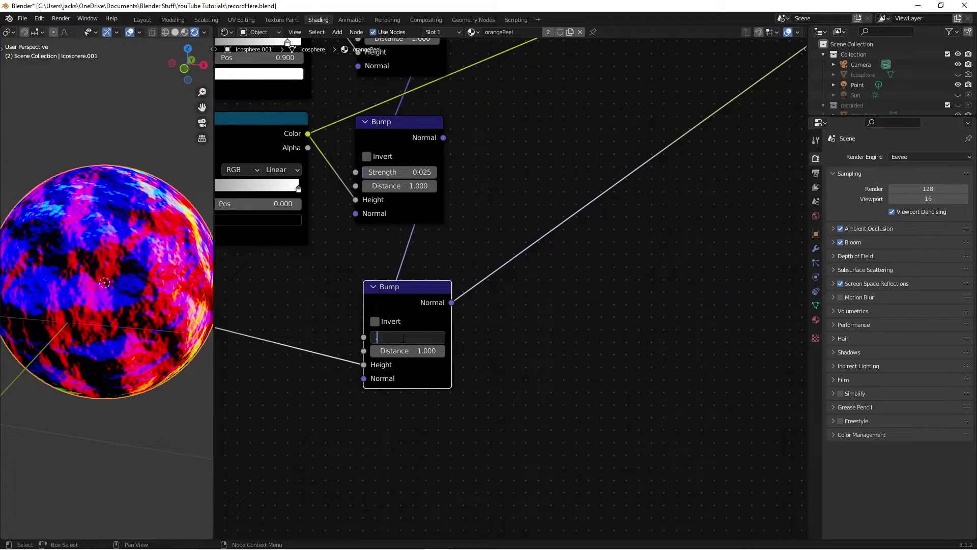
text(.2)
key(Return)
mouse_move(14, 291)
middle_down()
mouse_move(106, 291)
mouse_move(145, 320)
mouse_move(18, 304)
mouse_move(133, 310)
mouse_move(111, 316)
middle_up()
scroll(109, 313, down, 2)
scroll(567, 290, down, 5)
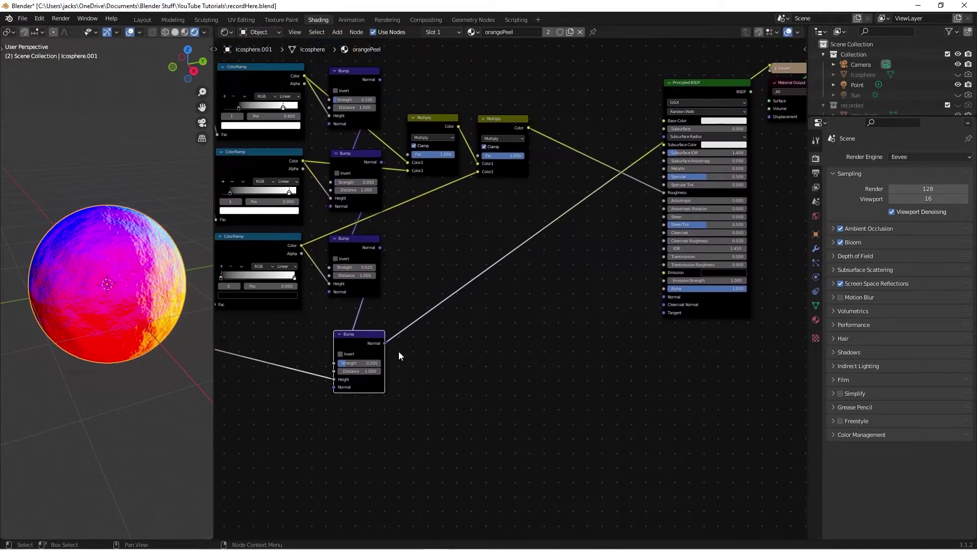
drag(389, 344, 662, 297)
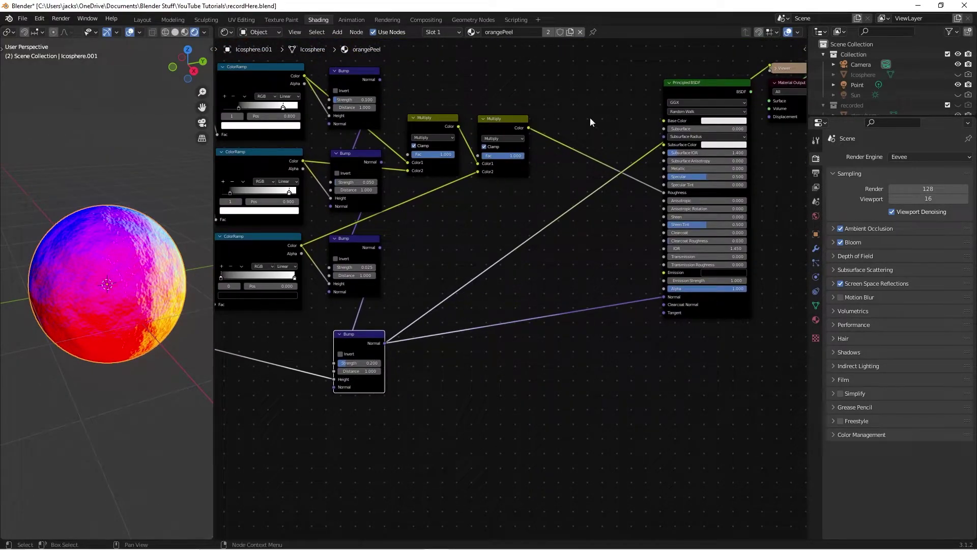
ctrl+shift+click(729, 306)
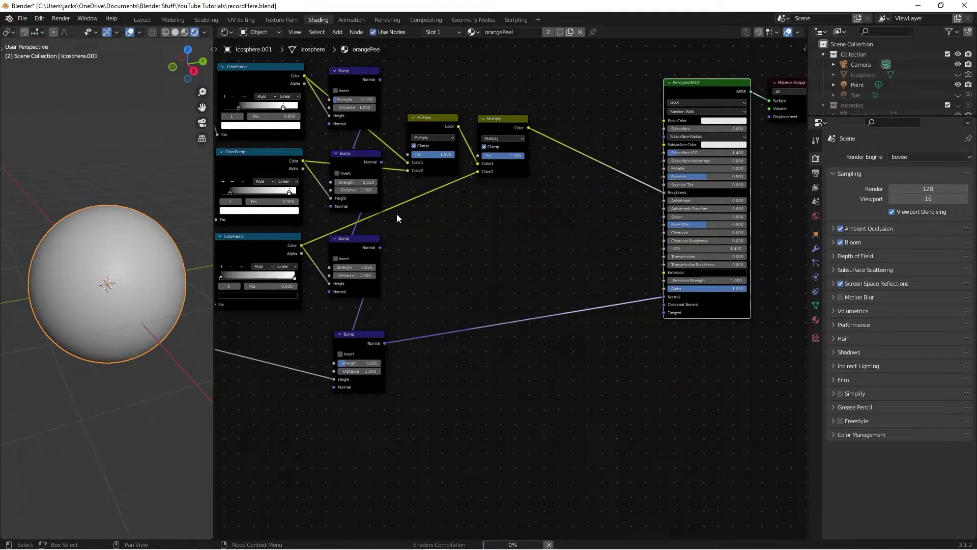
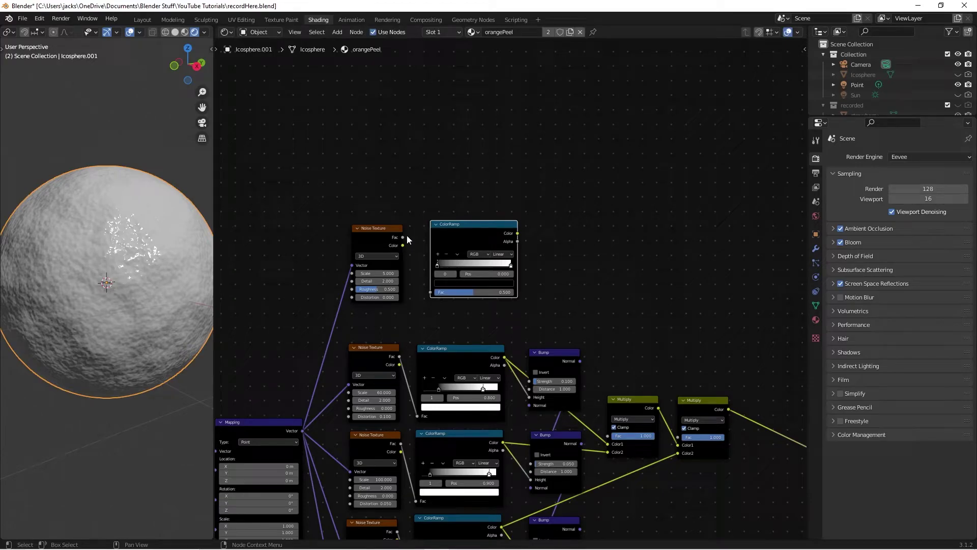
Step: Preview the new ColorRamp on the sphere and give its Noise Texture Scale 60 and Roughness 0
ctrl+shift+click(474, 225)
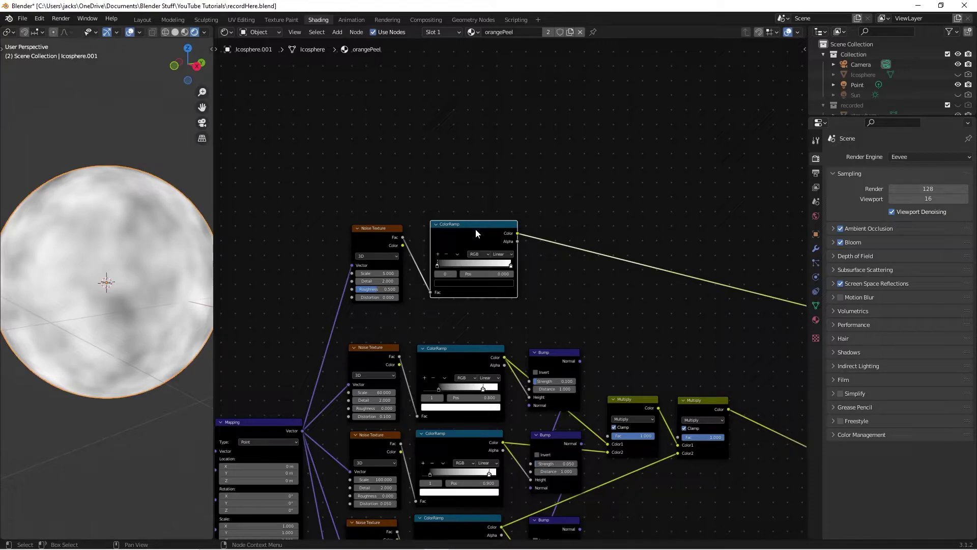
scroll(476, 228, up, 3)
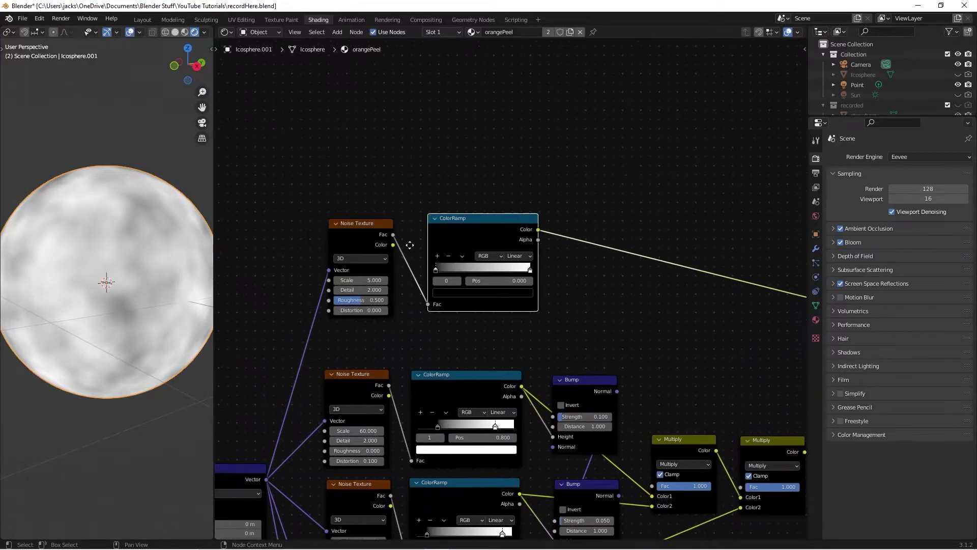
click(379, 307)
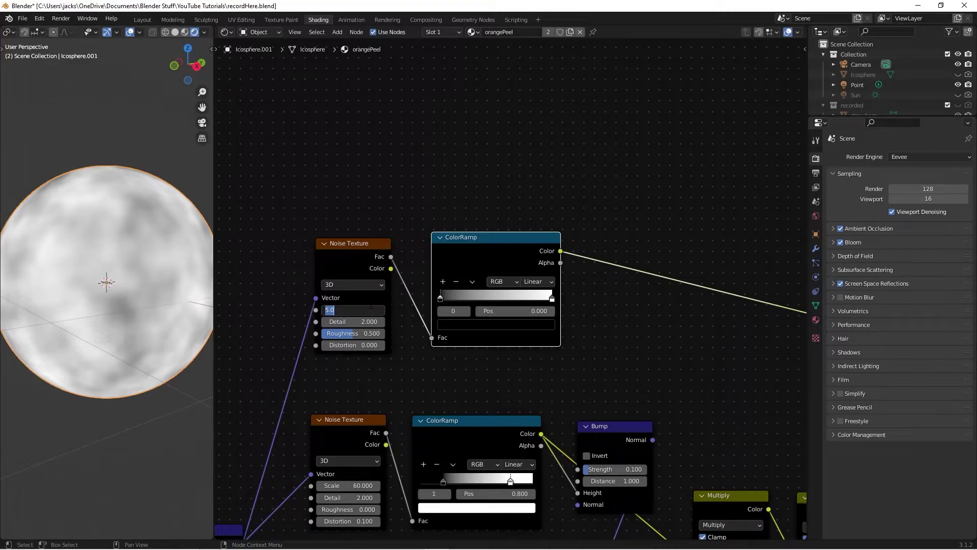
text(60)
key(Return)
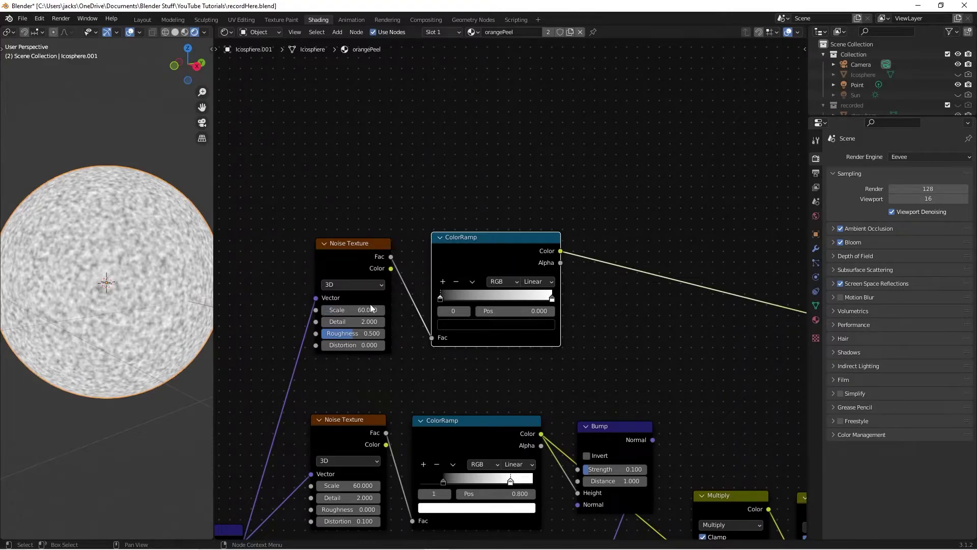
double_click(368, 334)
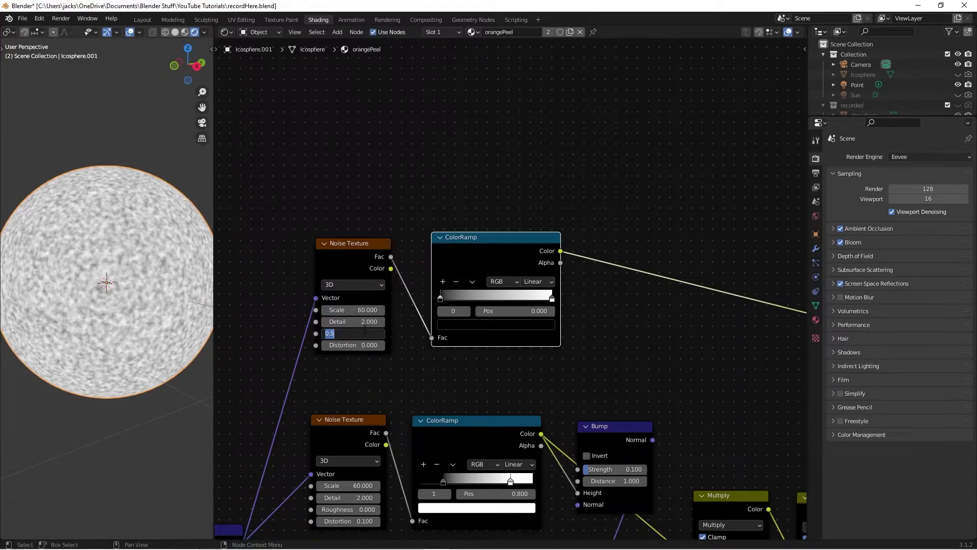
text(0)
key(Return)
Step: Nudge the upper ColorRamp node left, deselect it, and start editing the ramp's dark stop colour
drag(472, 272, 463, 273)
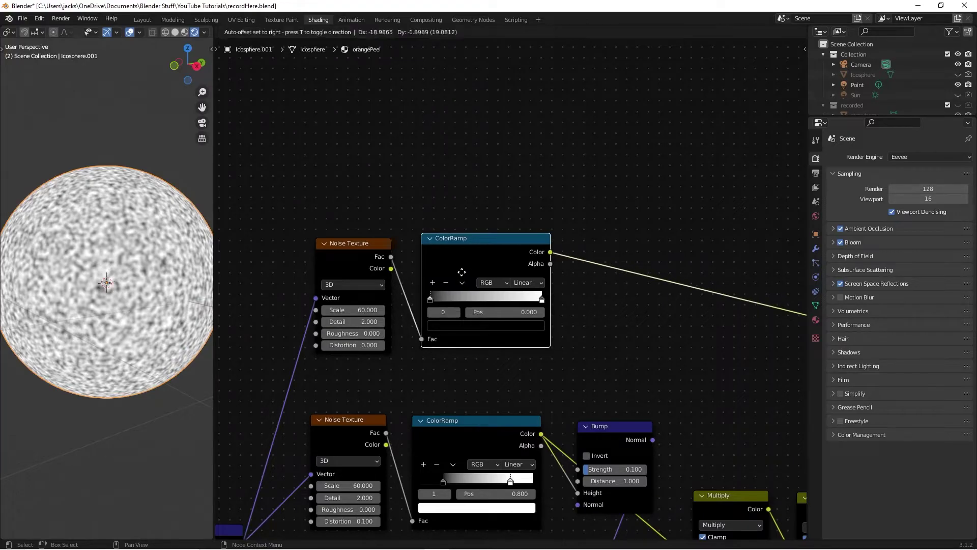
key(alt+a)
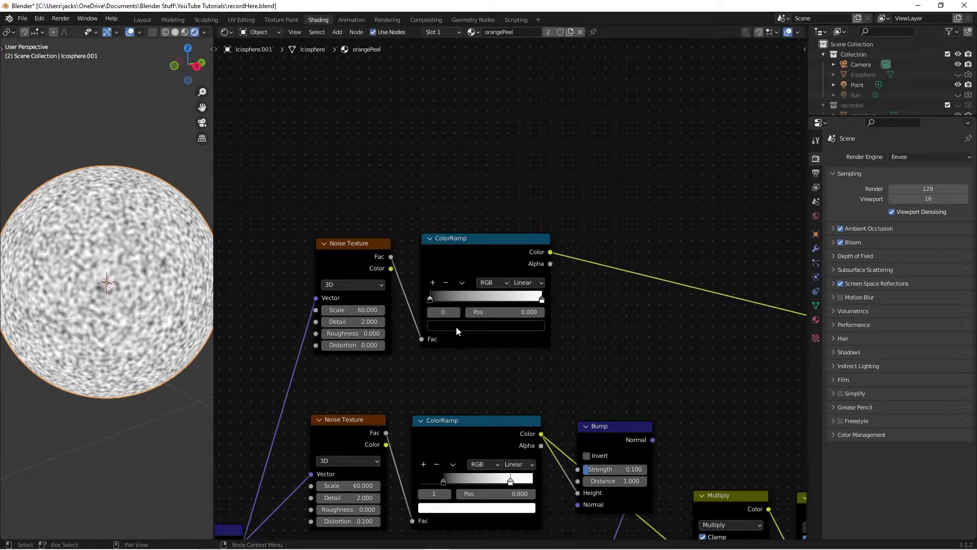
click(457, 326)
Step: Make the ramp's start colour a bright, fully saturated orange
drag(446, 298, 501, 298)
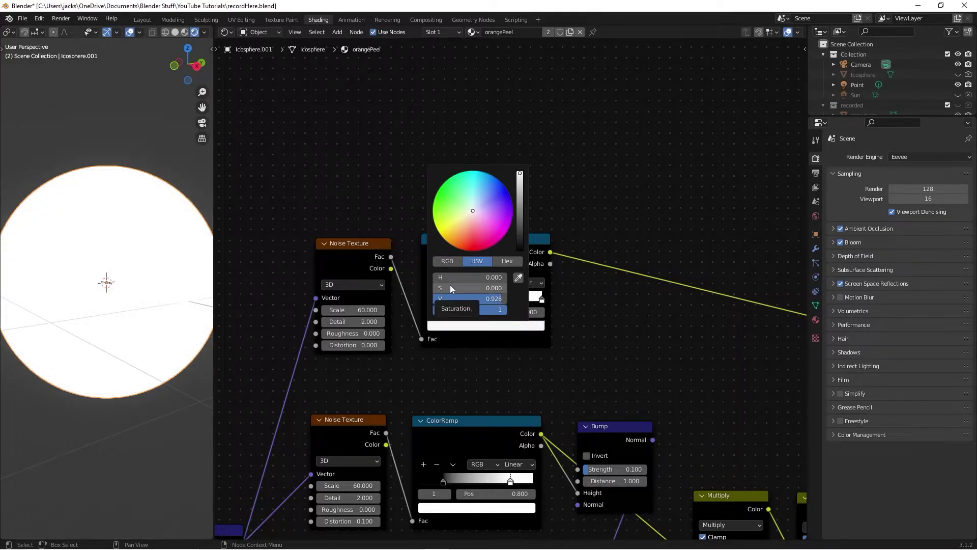
drag(450, 285, 507, 286)
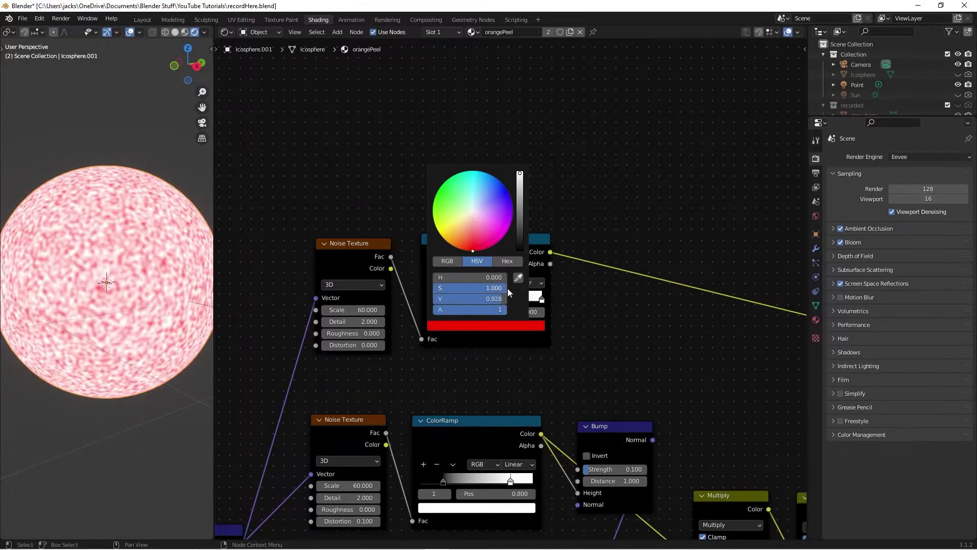
drag(441, 278, 436, 278)
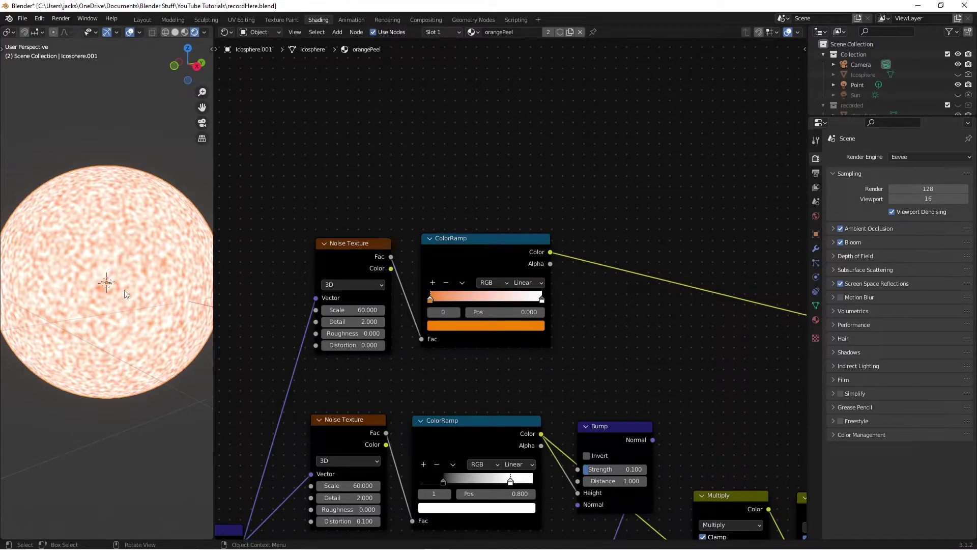
Step: Darken the ramp's end colour slightly and set its hue to 0.04 orange
click(543, 305)
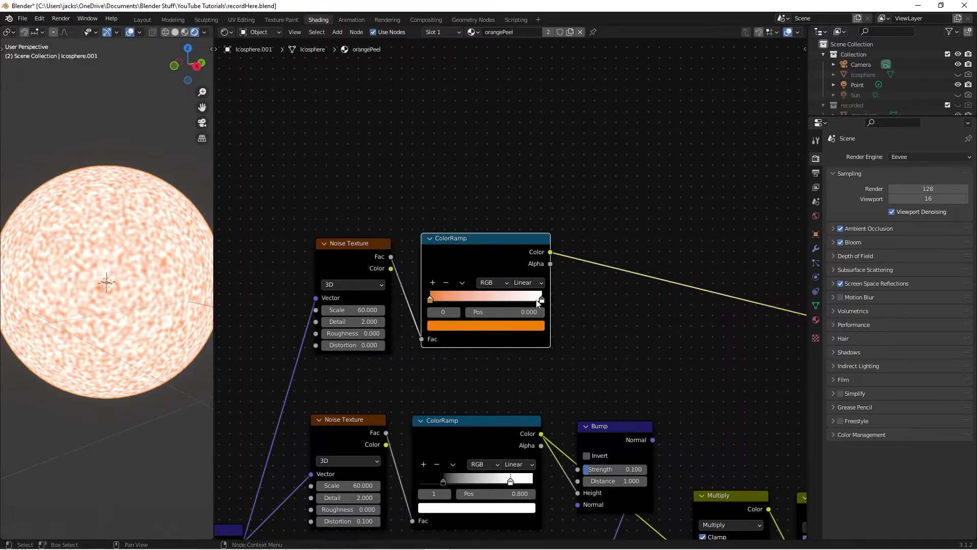
click(542, 300)
click(529, 333)
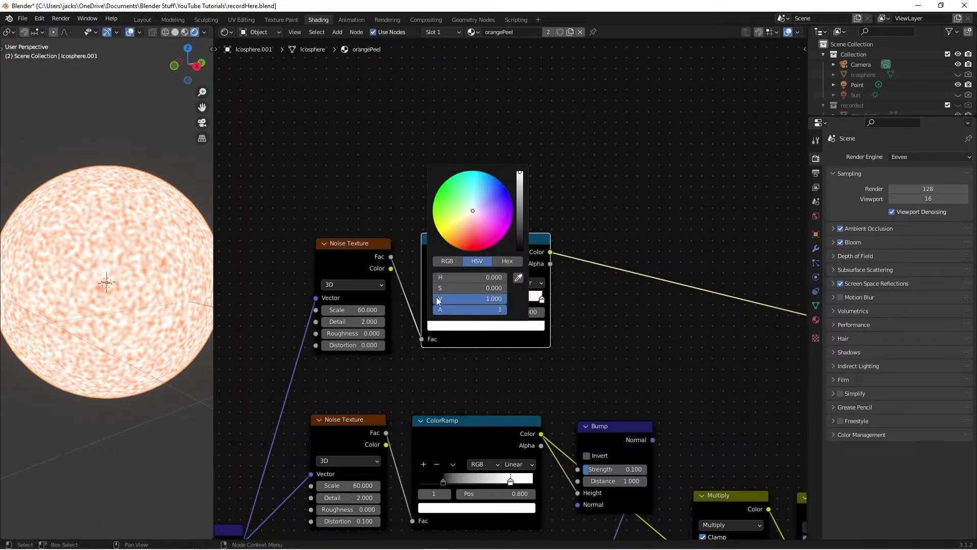
drag(504, 299, 524, 289)
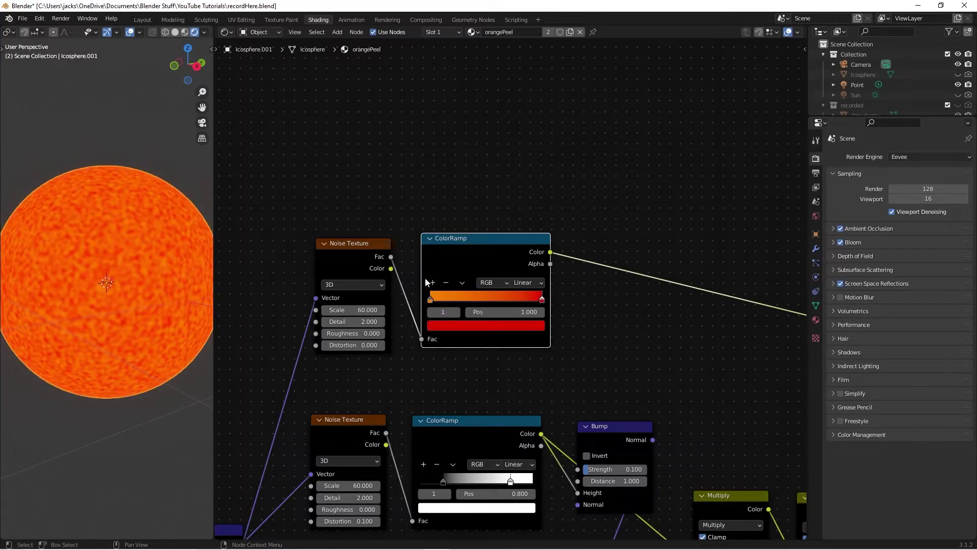
click(515, 326)
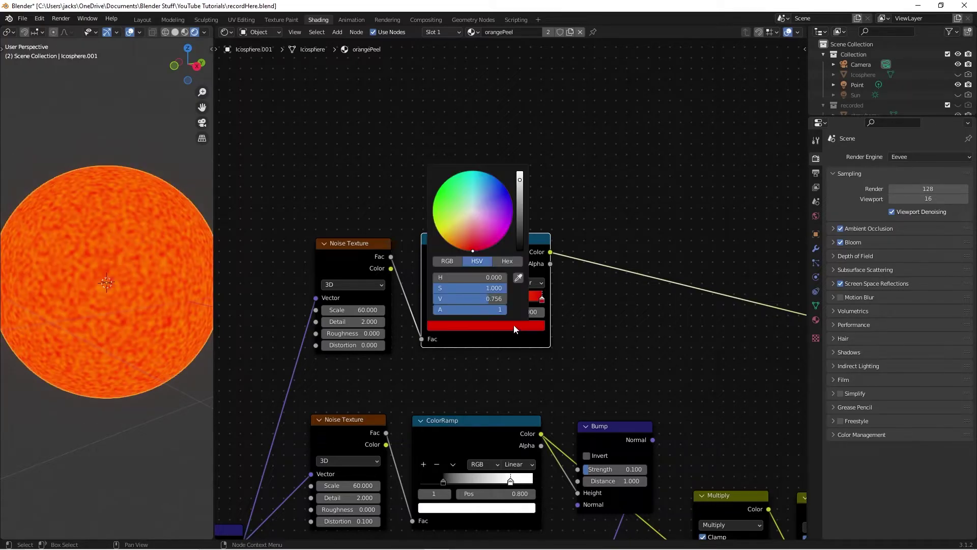
double_click(435, 278)
text(.04)
key(Return)
Step: Connect the ColorRamp Color output to the Principled BSDF Base Color
middle_drag(73, 301, 96, 298)
scroll(146, 305, up, 2)
scroll(109, 292, up, 1)
scroll(131, 292, down, 5)
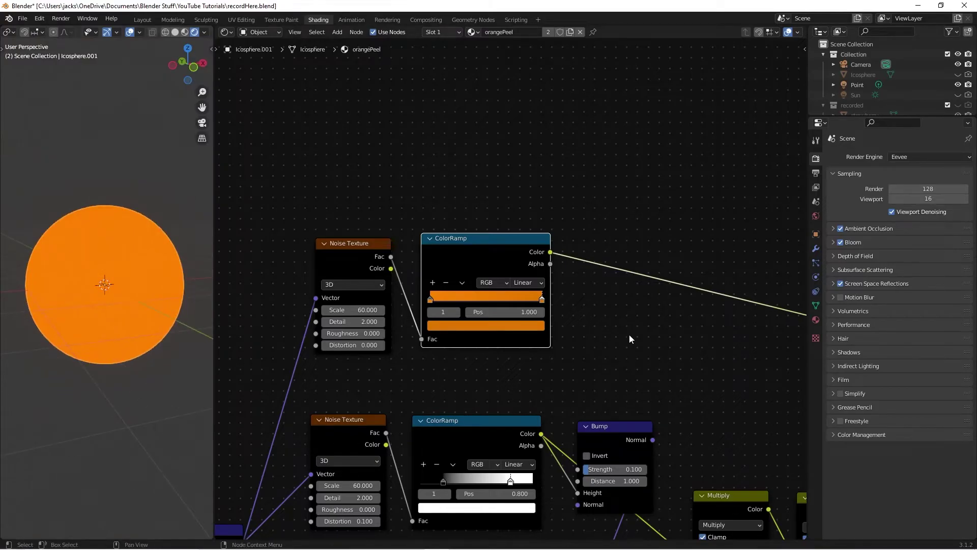
click(617, 336)
middle_drag(590, 324, 417, 258)
scroll(417, 258, down, 4)
middle_drag(713, 329, 631, 317)
drag(304, 194, 689, 374)
middle_drag(695, 374, 590, 297)
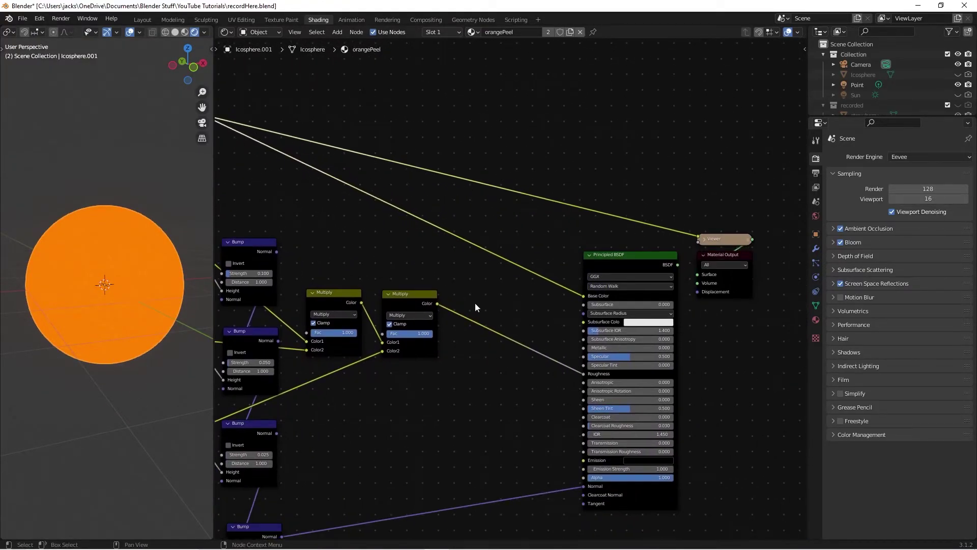
Step: Restore the full material preview, inspect the bumpy orange peel, and save recordHere.blend
ctrl+shift+click(649, 263)
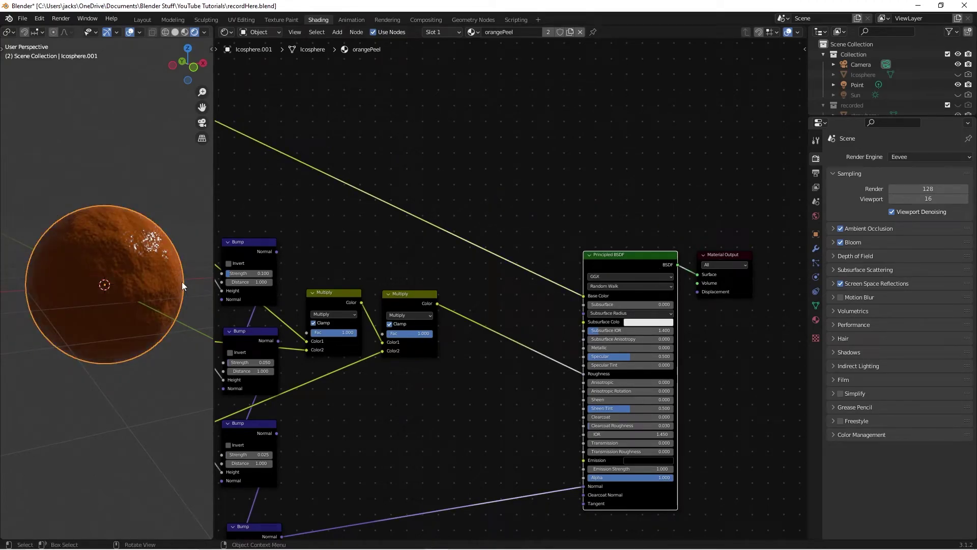
middle_drag(192, 265, 119, 279)
scroll(53, 284, up, 2)
scroll(143, 267, down, 3)
scroll(118, 279, down, 2)
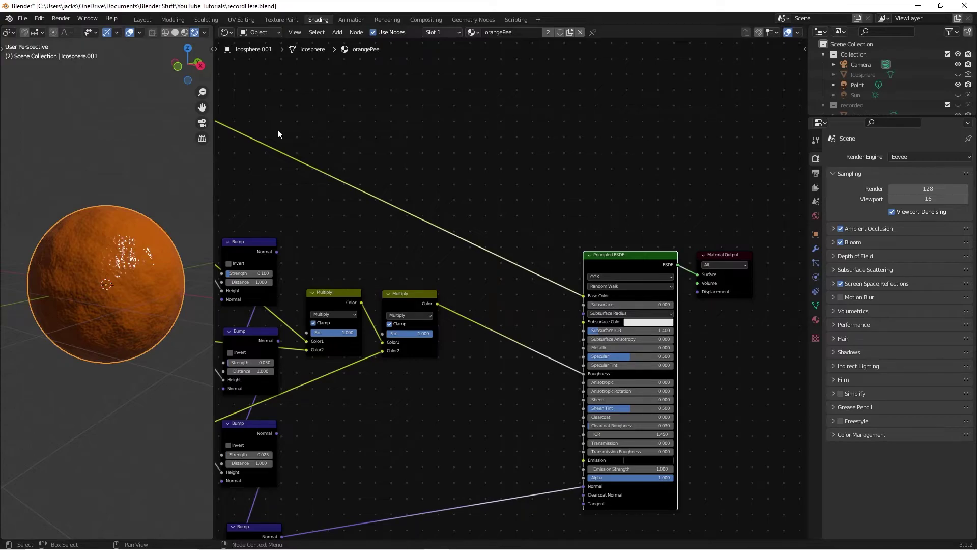
key(ctrl+s)
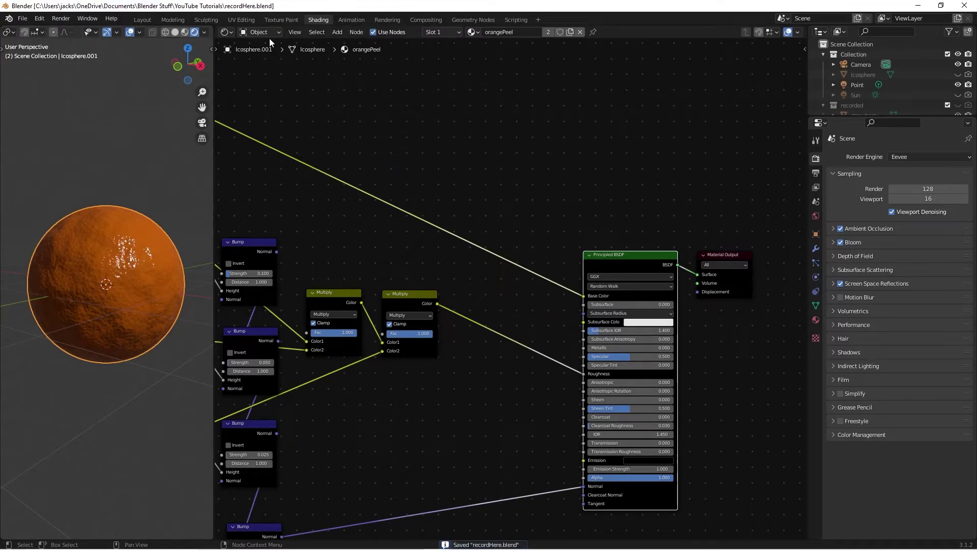
Step: Switch the Shader Editor to World nodes and compare forest HDRI and scene-world viewport lighting
click(270, 33)
click(261, 54)
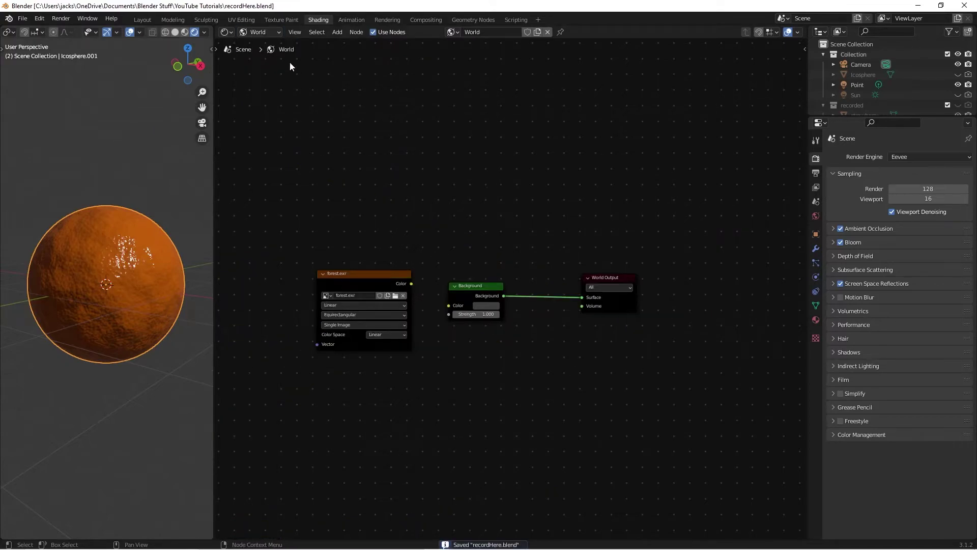
click(204, 32)
click(163, 94)
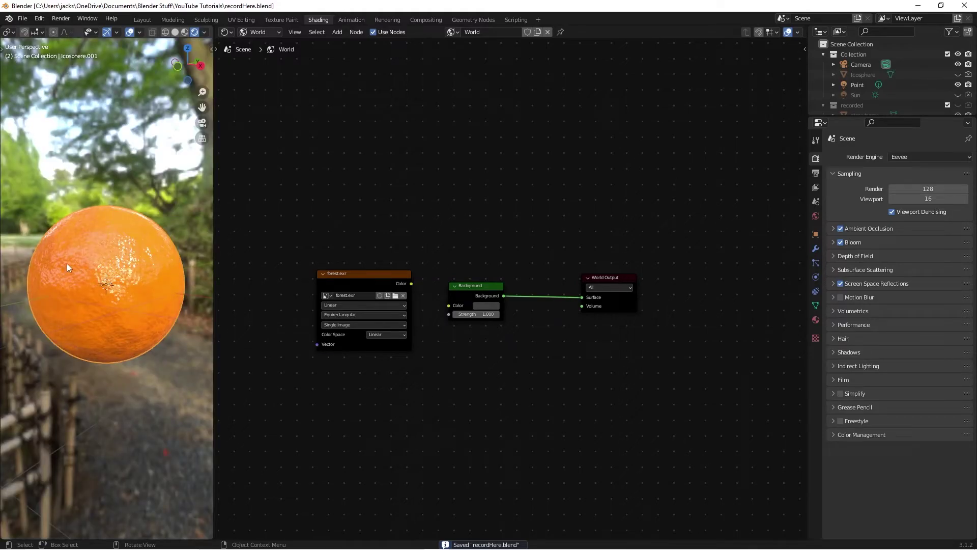
click(203, 32)
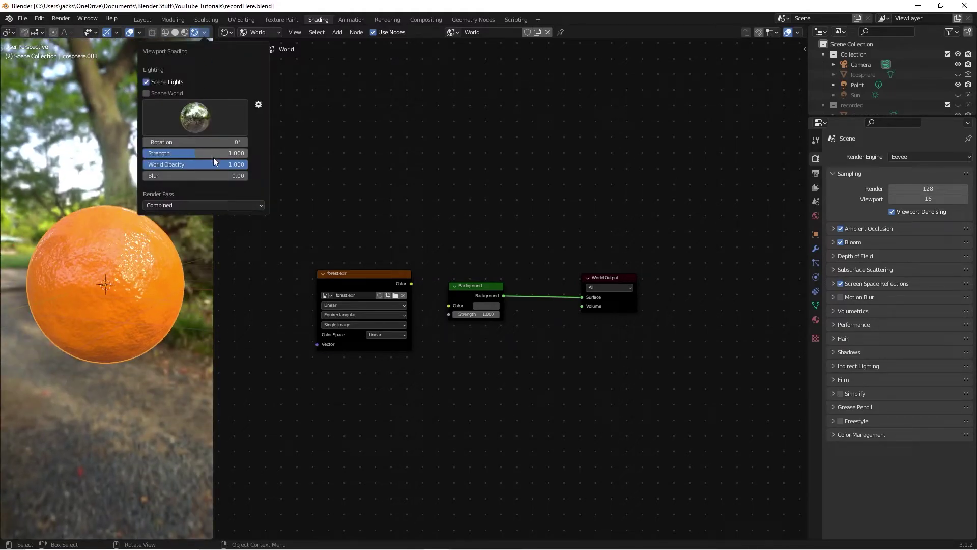
click(152, 88)
Step: Inspect the sphere from several angles, then light the viewport with the scene's own world
middle_drag(76, 308, 112, 310)
scroll(56, 296, up, 2)
middle_drag(56, 295, 138, 267)
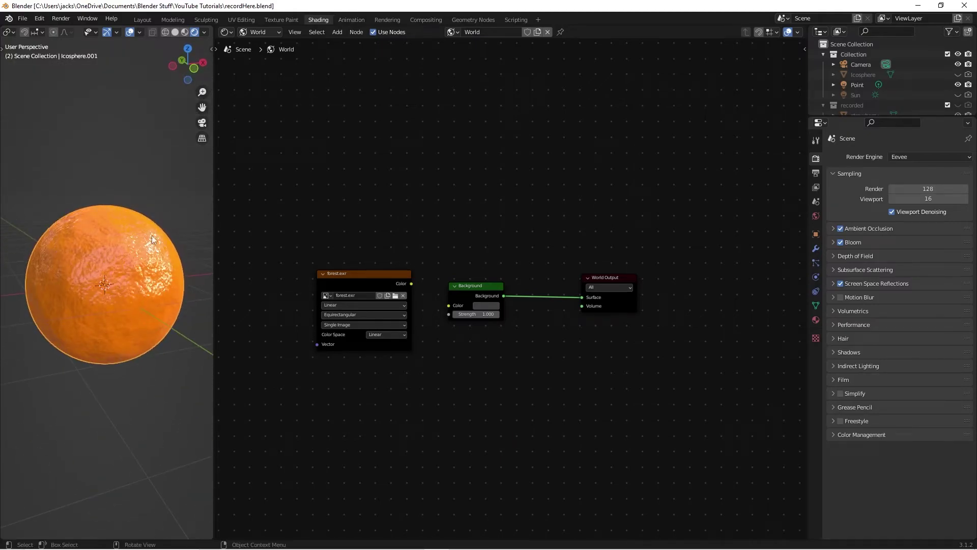
click(207, 32)
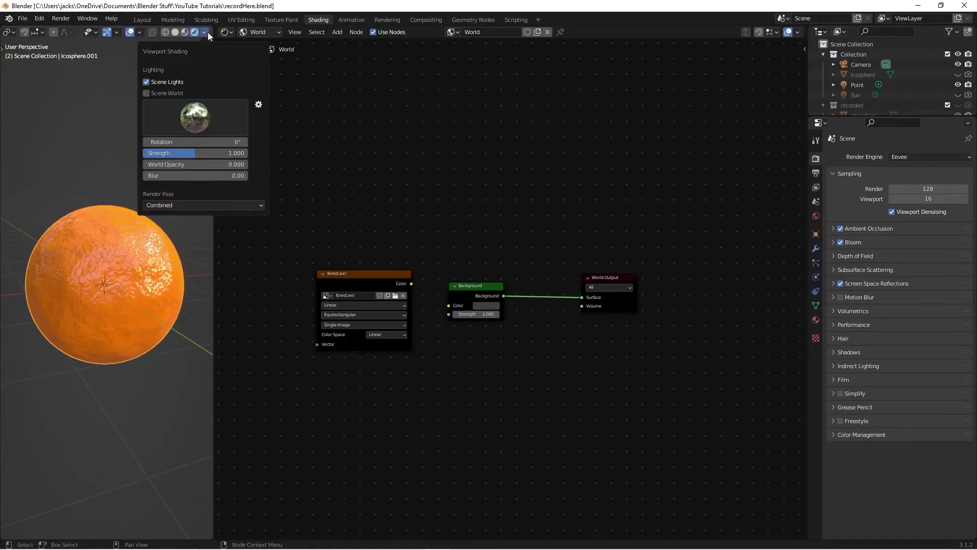
click(171, 92)
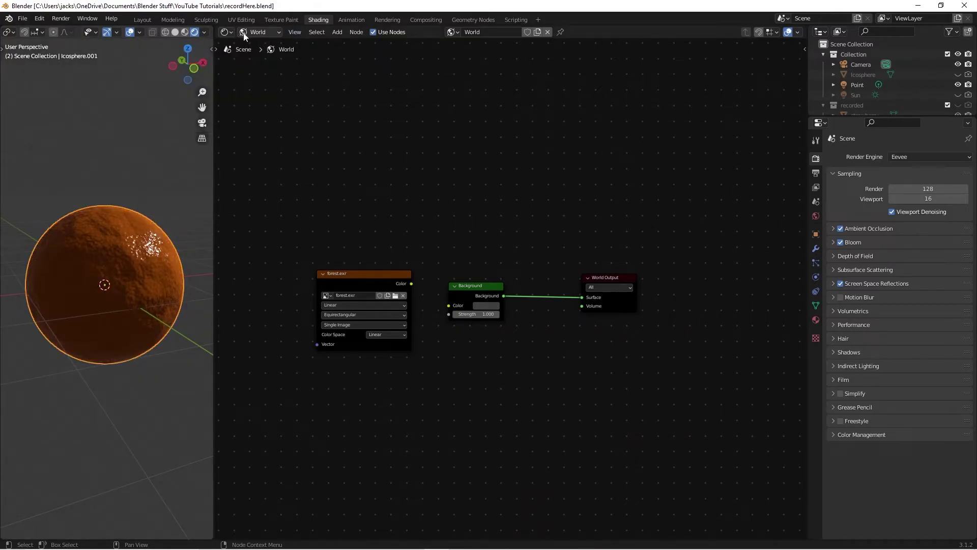
Step: Move the forest.exr node beside Background and connect its Color to the Background Color
click(268, 32)
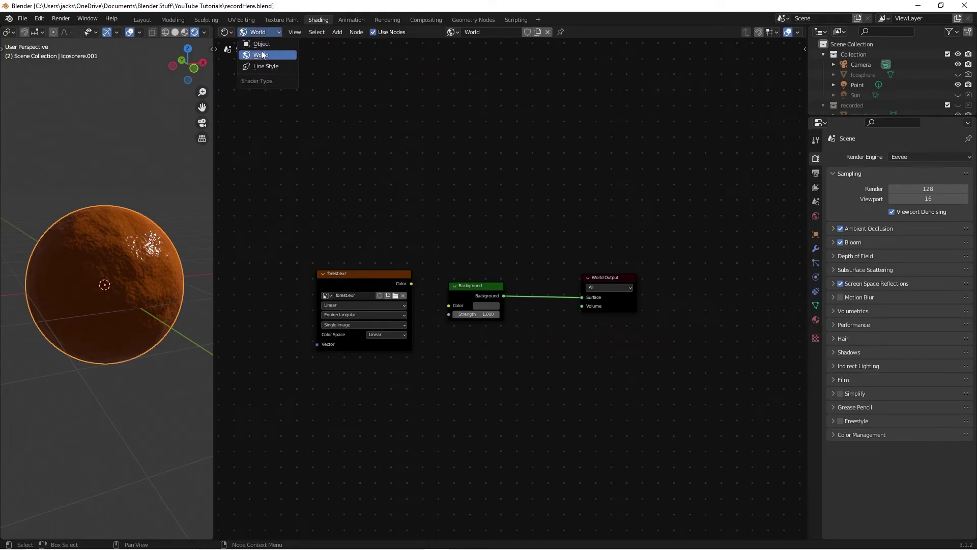
scroll(416, 229, up, 2)
drag(341, 240, 442, 269)
middle_drag(59, 291, 158, 291)
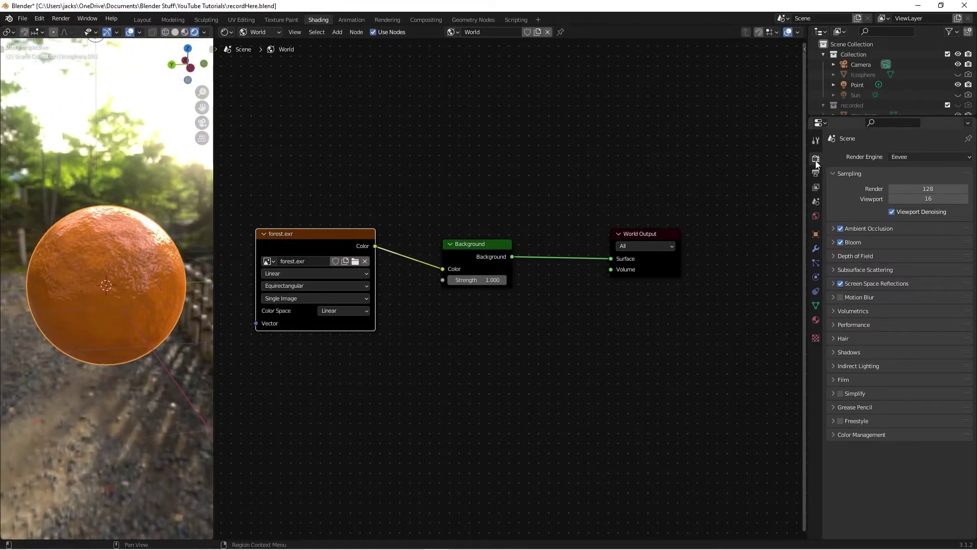
Step: Enable Film Transparent in the render settings and inspect the orange from around
click(857, 381)
click(888, 406)
middle_drag(31, 387, 177, 300)
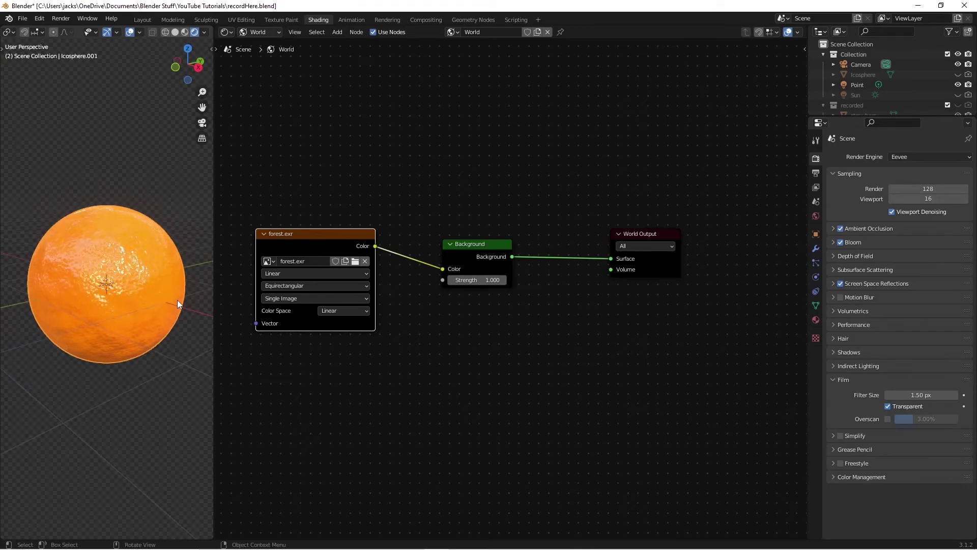
middle_drag(88, 309, 122, 317)
scroll(131, 291, up, 2)
scroll(74, 292, down, 2)
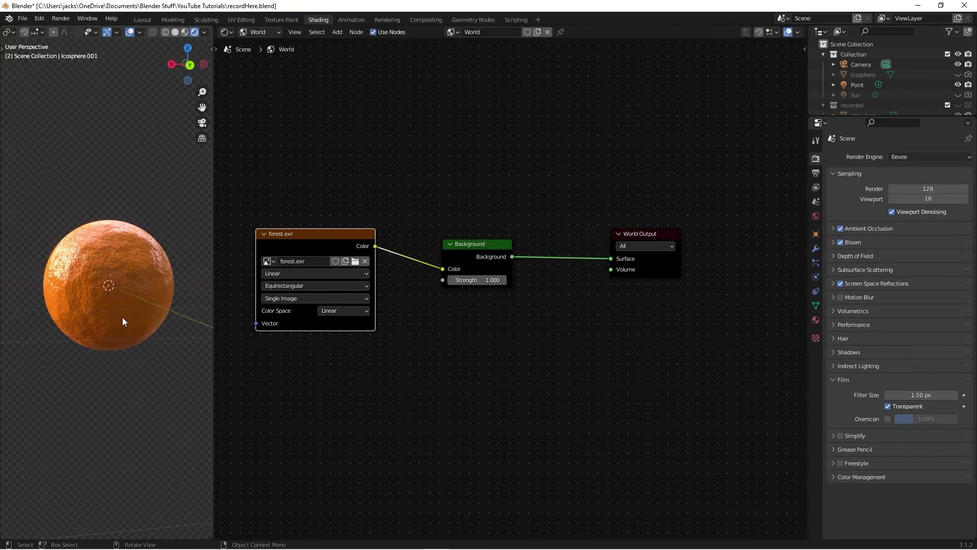
Step: Save the blend file and take another look around the orange
key(ctrl+s)
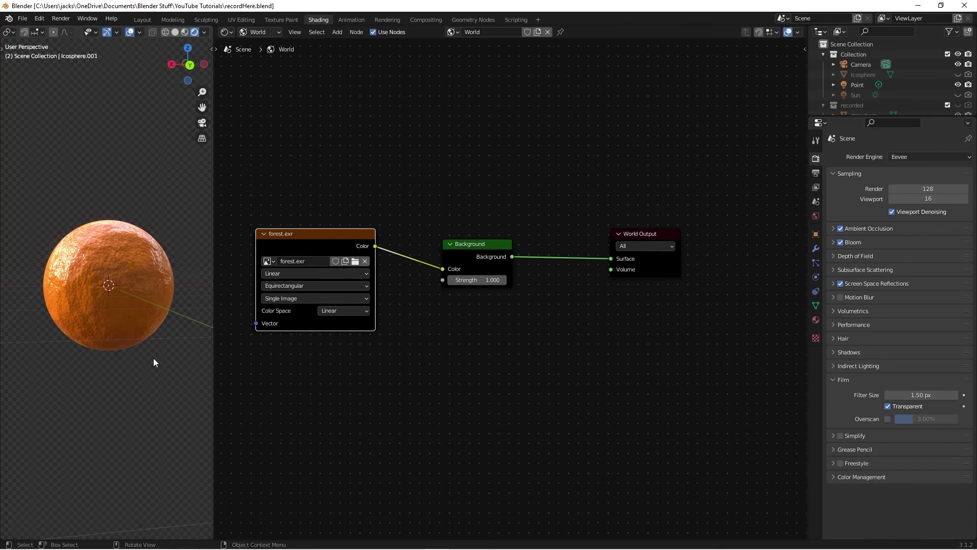
mouse_move(115, 377)
middle_down()
mouse_move(114, 274)
mouse_move(36, 275)
mouse_move(134, 298)
mouse_move(173, 337)
mouse_move(119, 313)
mouse_move(96, 286)
mouse_move(131, 331)
mouse_move(90, 289)
middle_up()
scroll(84, 291, up, 5)
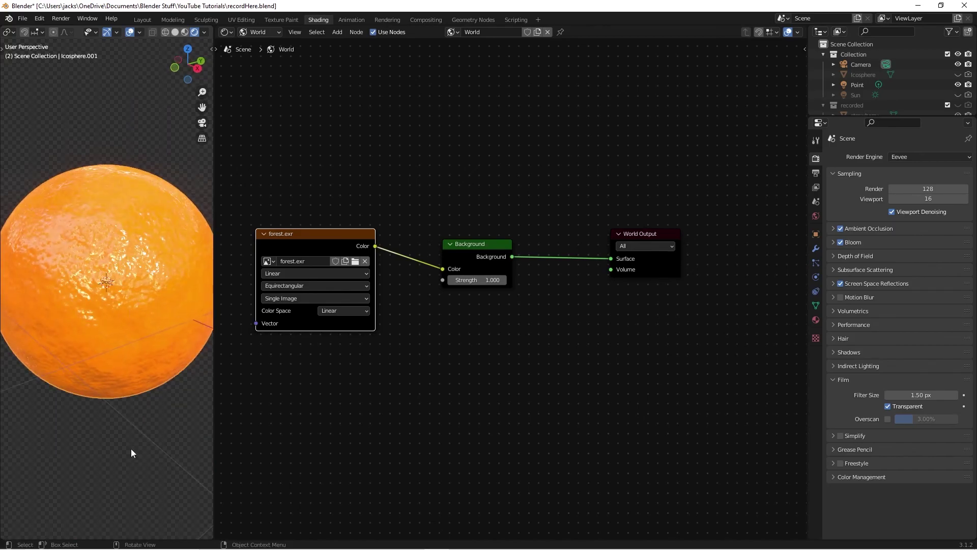